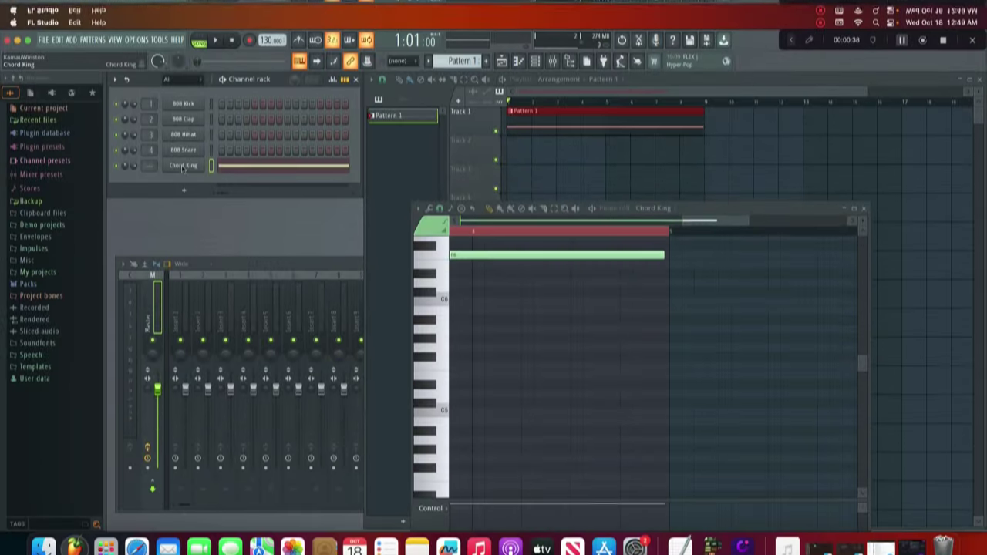
Open the Chord King plugin from its channel in the channel rack
{"action": "left_click", "coordinate": [184, 149]}
{"action": "key", "text": "h"}
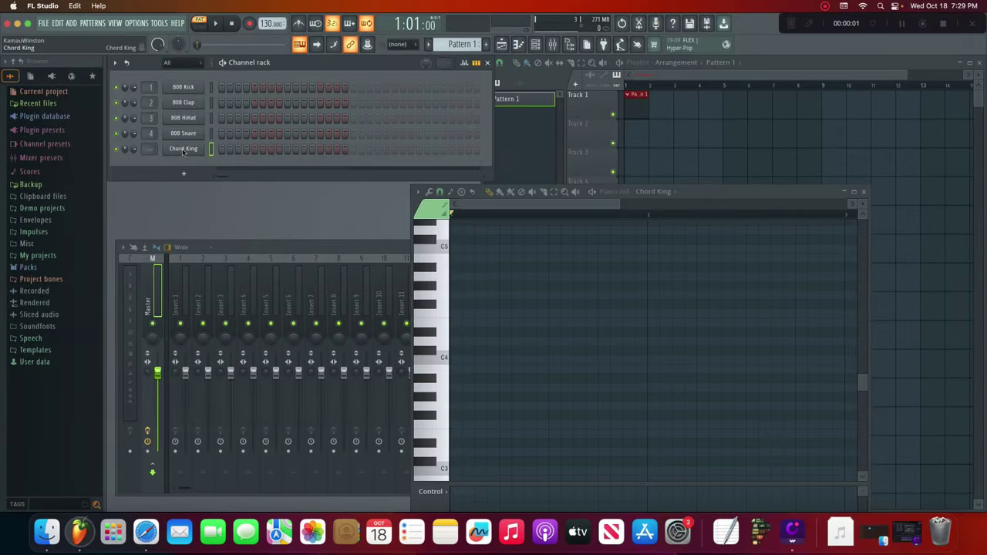
{"action": "left_click", "coordinate": [183, 150]}
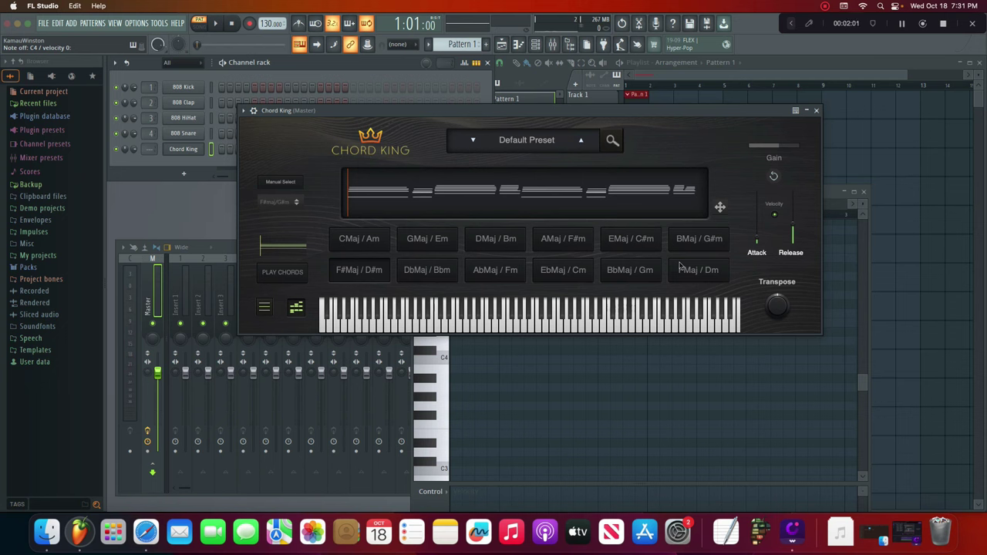
Browse the Keyboards, Pads, Pianos and Synth preset categories and their banks, closing the preset browser without loading a preset
{"action": "left_click", "coordinate": [608, 151]}
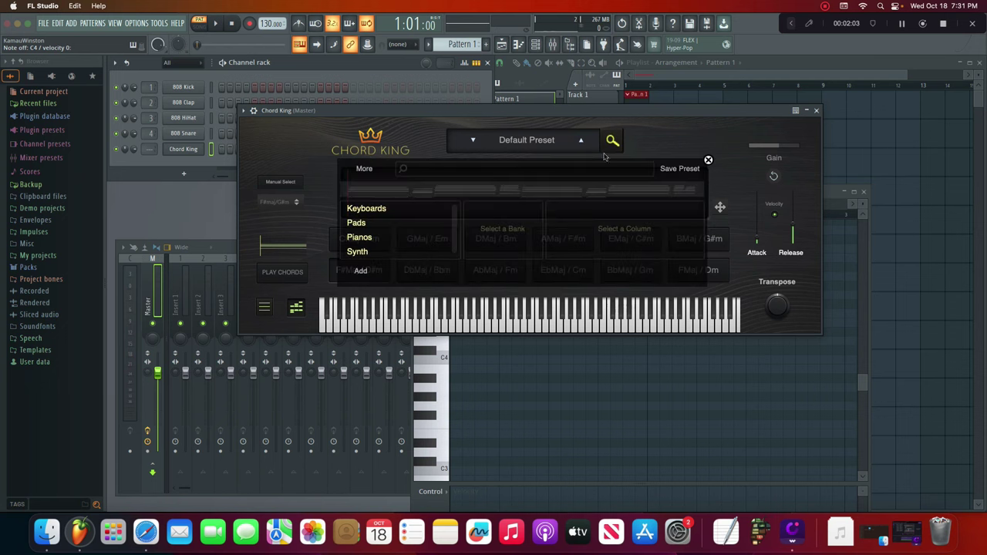
{"action": "left_click", "coordinate": [368, 209]}
{"action": "left_click", "coordinate": [358, 224]}
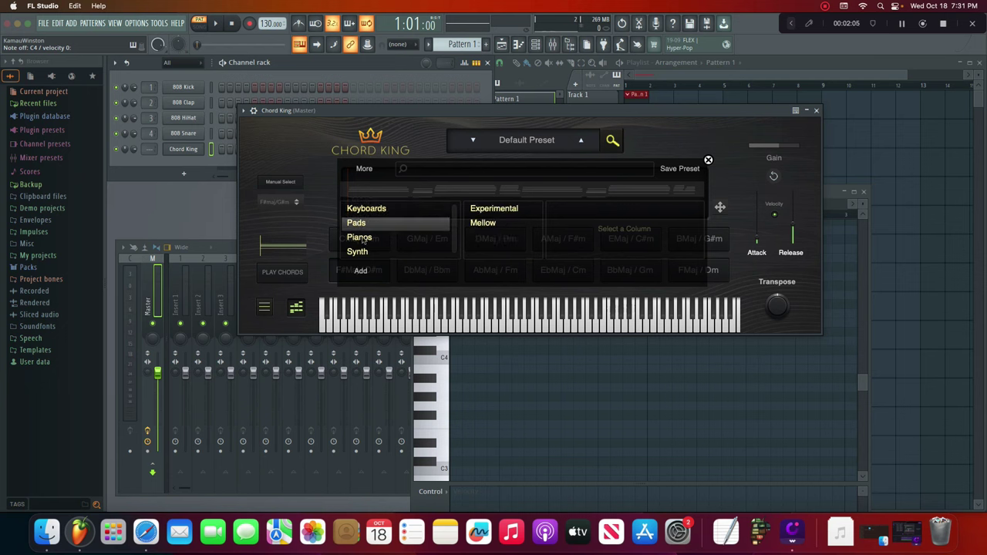
{"action": "left_click", "coordinate": [366, 239]}
{"action": "left_click", "coordinate": [361, 254]}
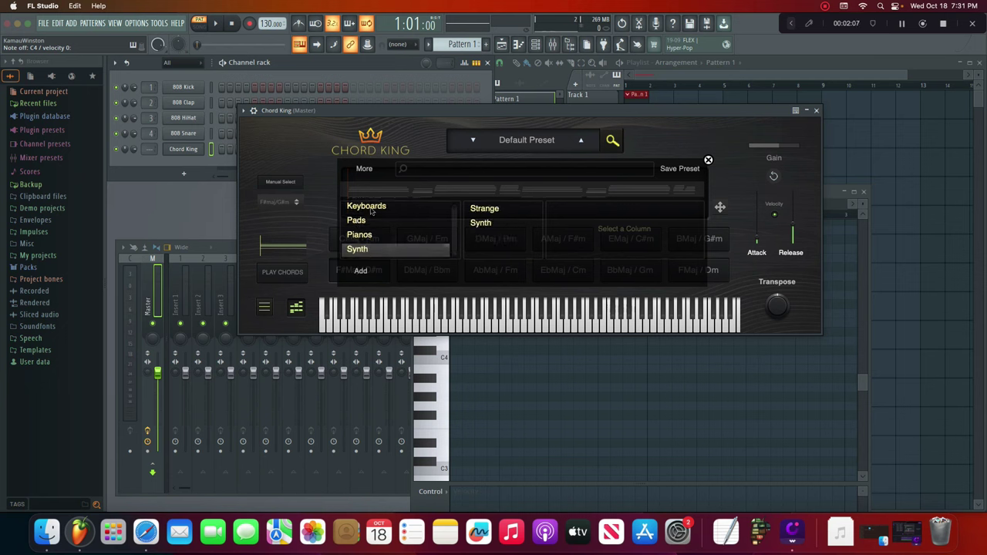
{"action": "left_click", "coordinate": [485, 210]}
{"action": "left_click", "coordinate": [482, 223]}
{"action": "left_click", "coordinate": [372, 209]}
{"action": "left_click", "coordinate": [484, 209]}
{"action": "left_click", "coordinate": [489, 223]}
{"action": "left_click", "coordinate": [489, 237]}
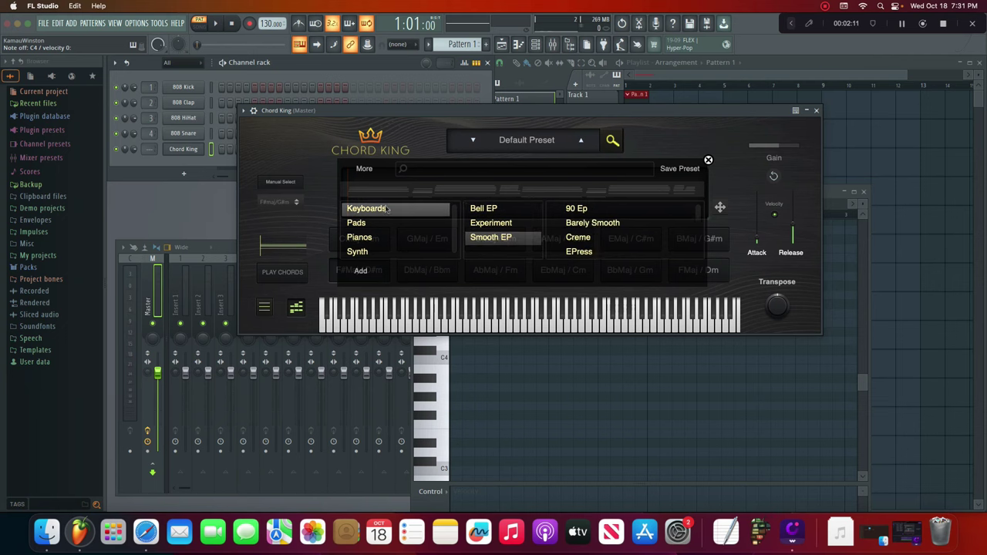
{"action": "left_click", "coordinate": [708, 160]}
Place the generated F#Maj / D#m chord progression onto the Chord King channel, keeping the plugin window clear of the channel rack
{"action": "left_click_drag", "start_coordinate": [594, 112], "coordinate": [705, 112]}
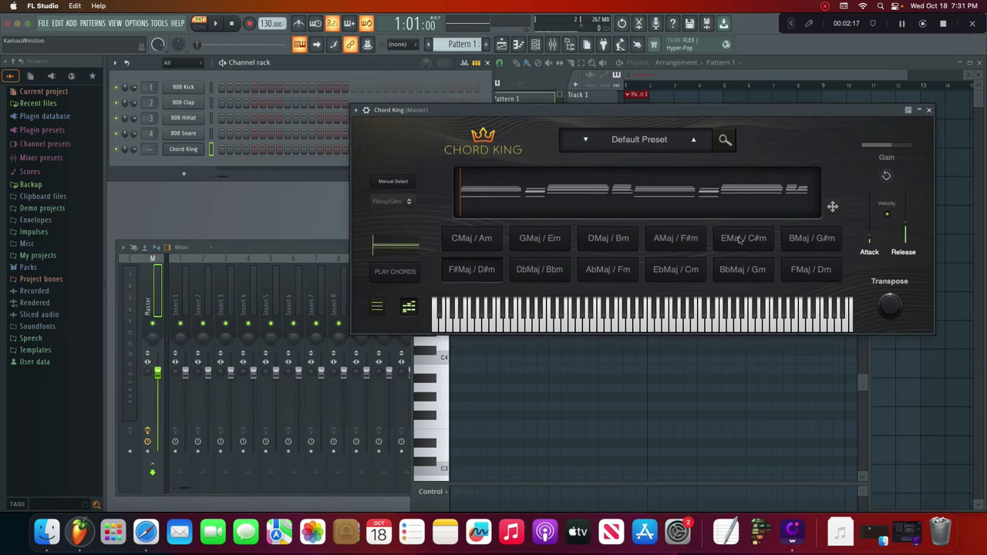
{"action": "left_click_drag", "start_coordinate": [725, 223], "coordinate": [185, 150]}
{"action": "left_click_drag", "start_coordinate": [563, 117], "coordinate": [573, 171]}
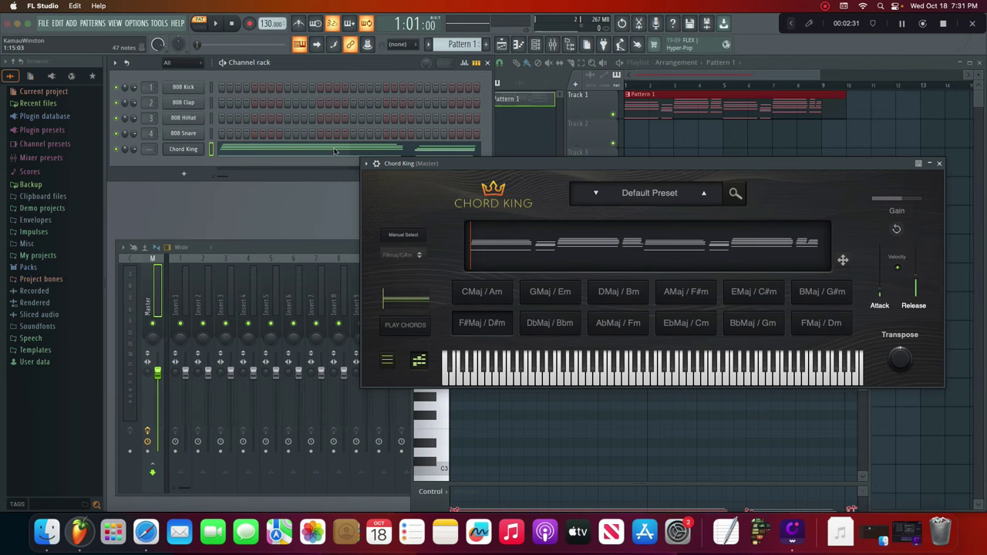
Generate another F#Maj / D#m chord progression and put it on the Chord King channel in place of the first one
{"action": "left_click_drag", "start_coordinate": [747, 165], "coordinate": [705, 122]}
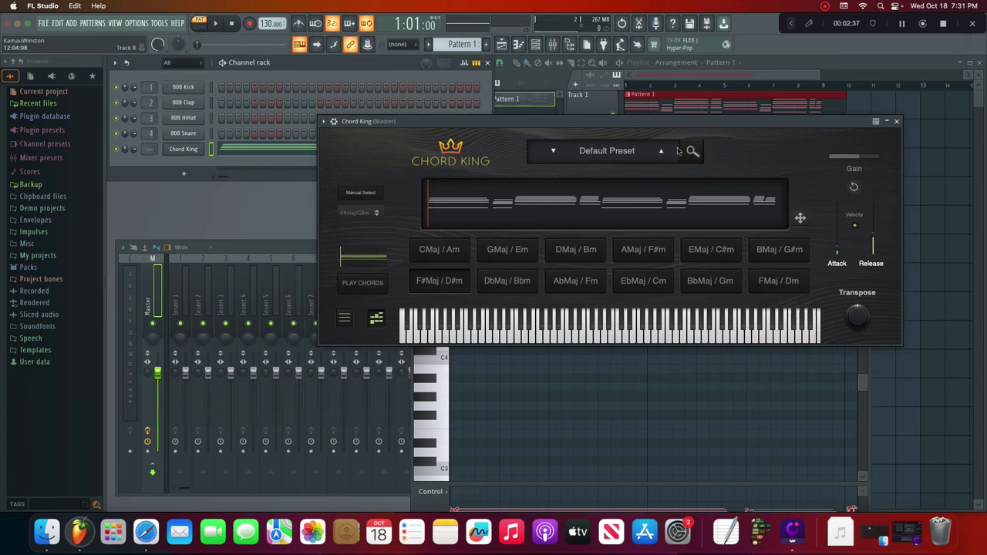
{"action": "left_click_drag", "start_coordinate": [641, 122], "coordinate": [694, 114]}
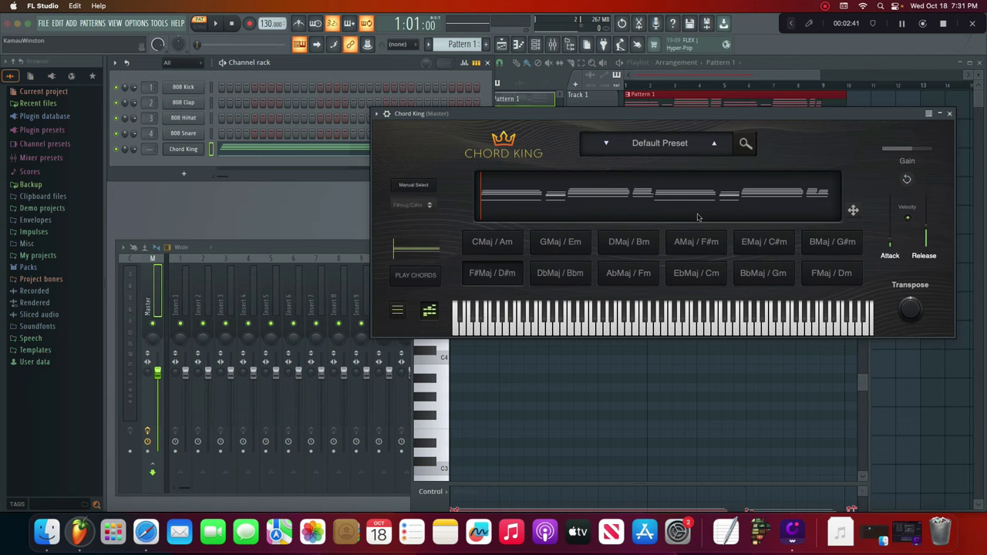
{"action": "left_click", "coordinate": [554, 244]}
{"action": "left_click_drag", "start_coordinate": [855, 211], "coordinate": [186, 152]}
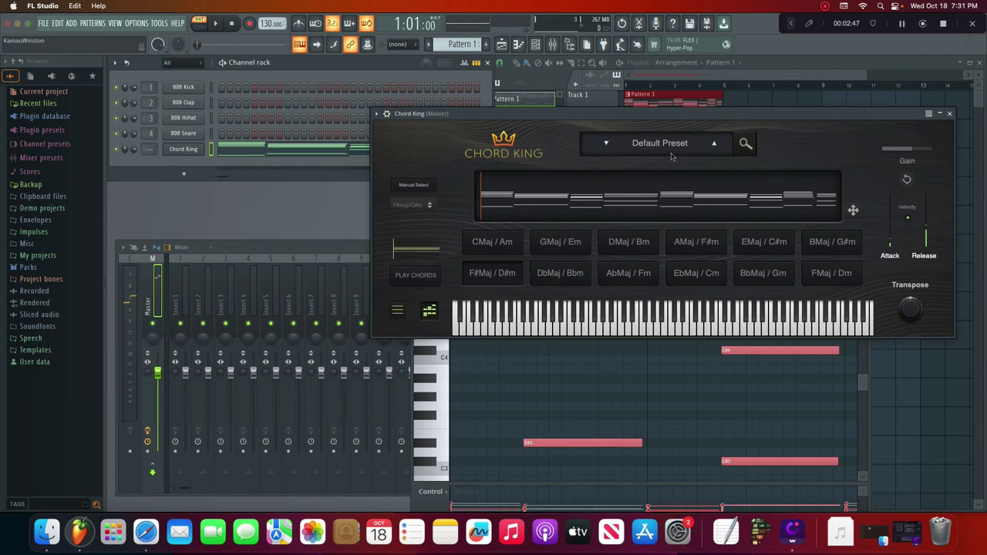
{"action": "left_click_drag", "start_coordinate": [652, 119], "coordinate": [615, 108]}
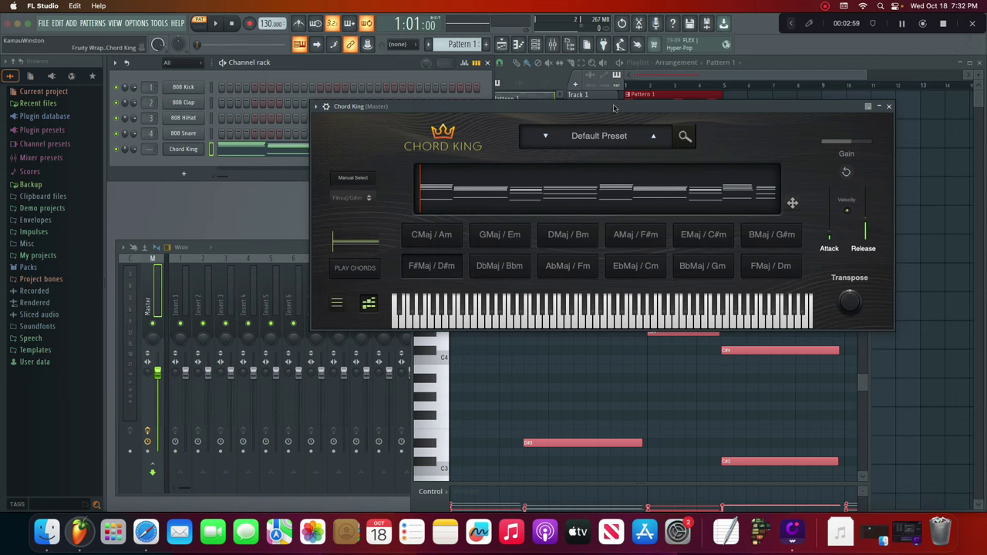
{"action": "left_click_drag", "start_coordinate": [614, 109], "coordinate": [670, 121]}
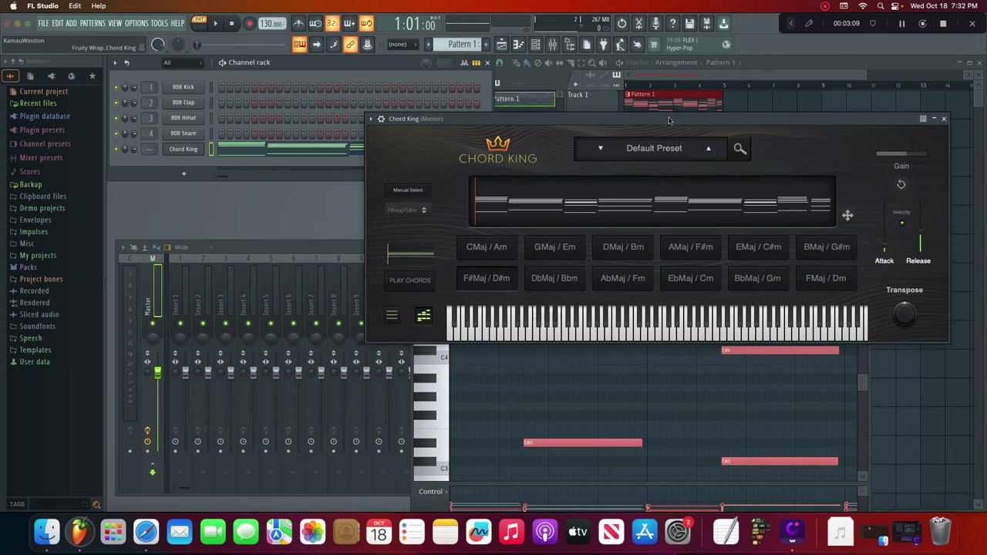
{"action": "left_click_drag", "start_coordinate": [807, 120], "coordinate": [722, 116]}
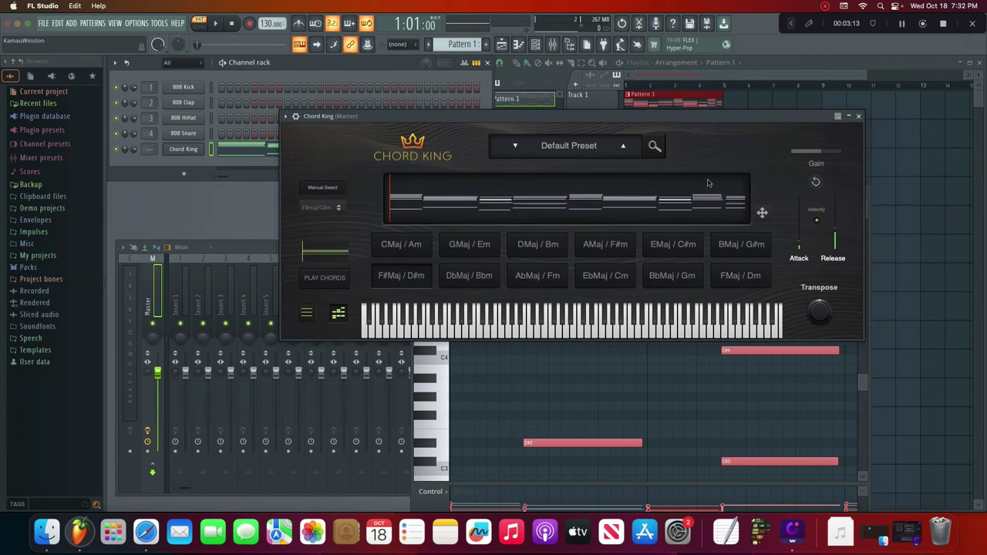
{"action": "left_click_drag", "start_coordinate": [637, 121], "coordinate": [630, 106]}
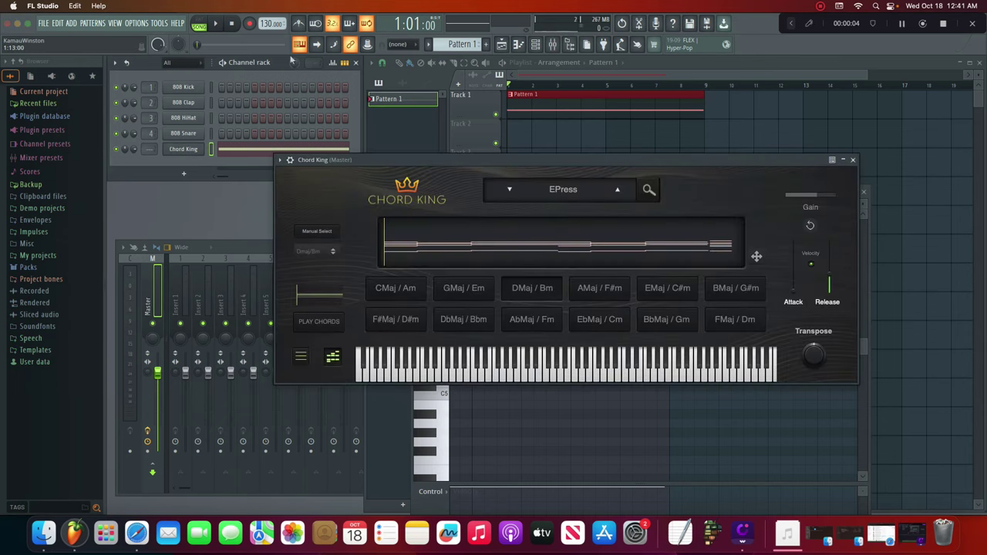
Reopen Chord King from its channel and audition an AMaj / F#m chord progression with the EPress preset
{"action": "left_click", "coordinate": [219, 24]}
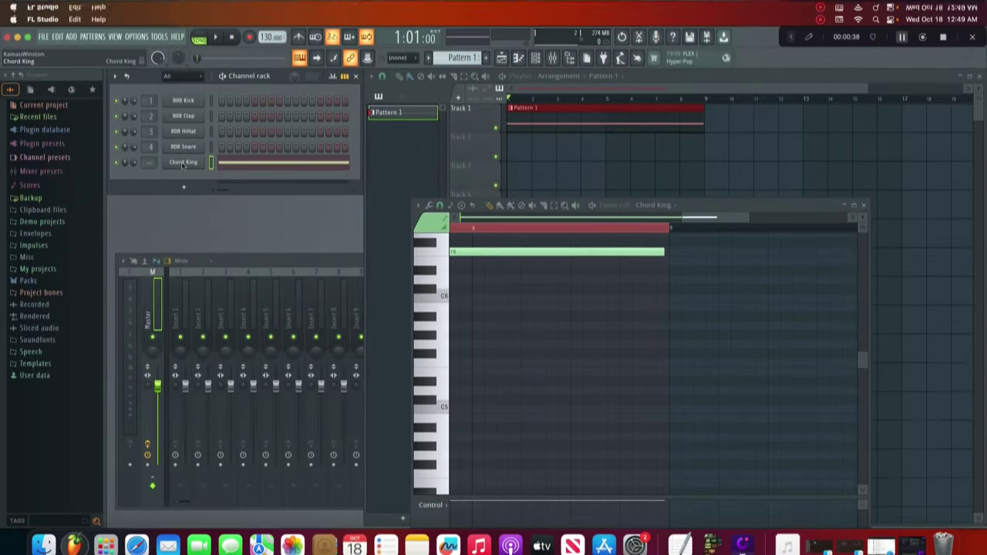
{"action": "left_click", "coordinate": [184, 163]}
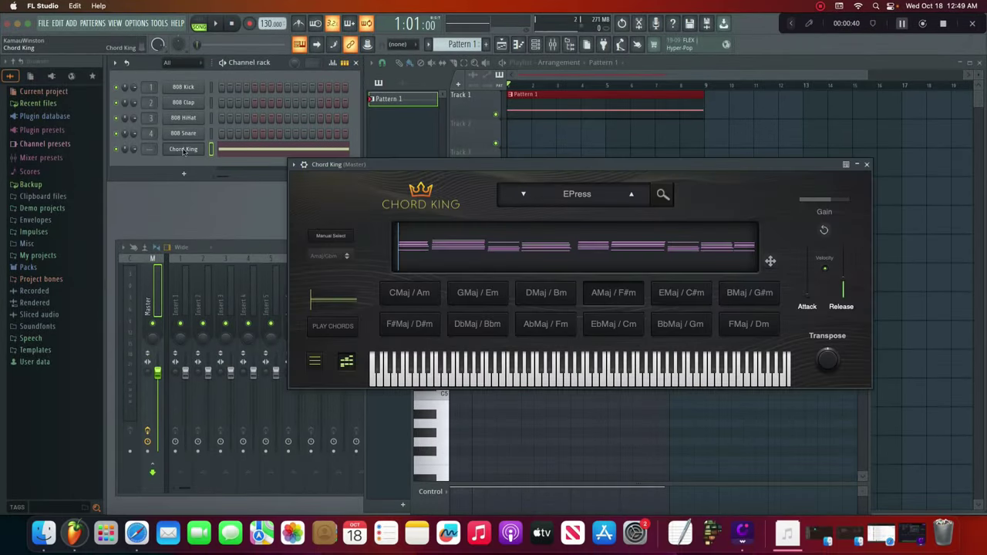
{"action": "key", "text": "h"}
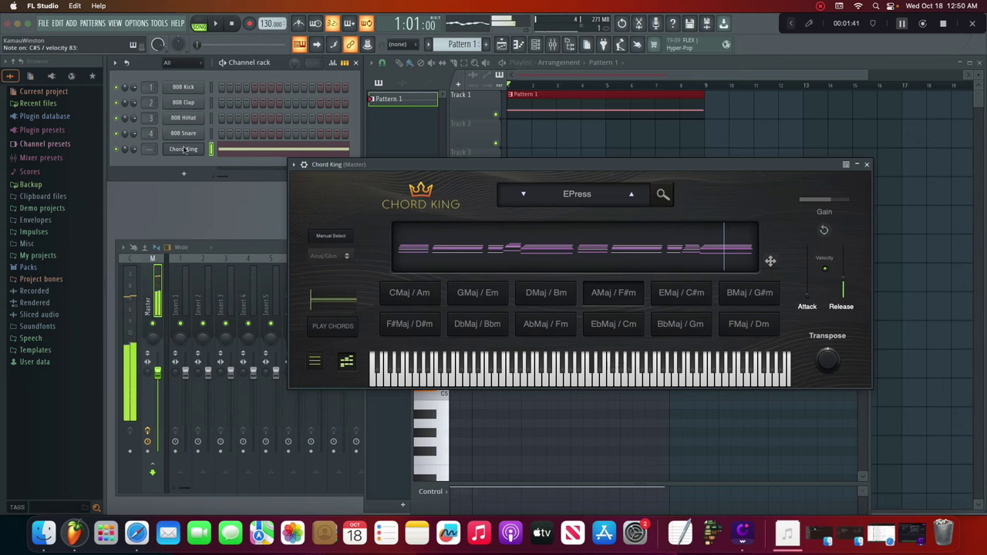
{"action": "left_click", "coordinate": [232, 25]}
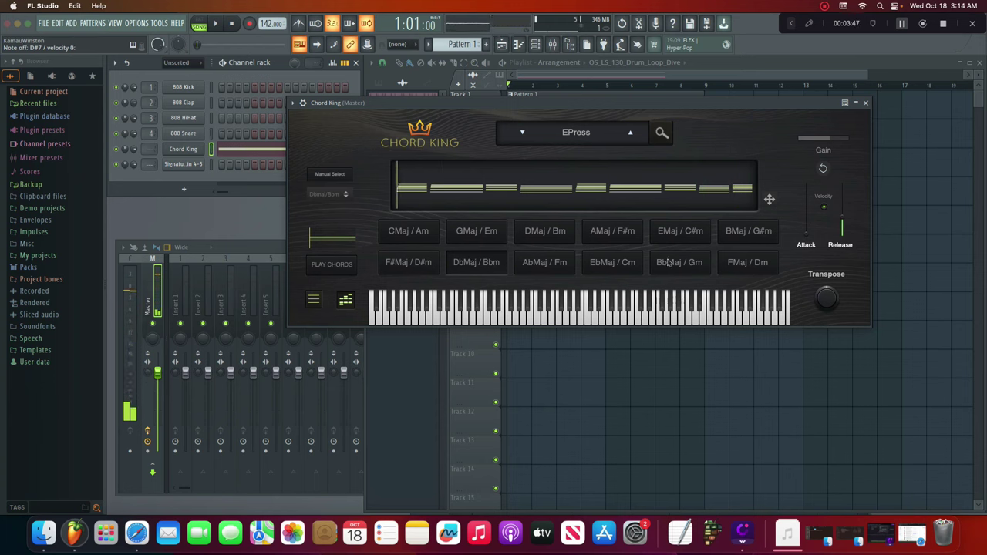
Place the DbMaj / Bbm chord progression onto the Signatu..in 4-5 channel and move the plugin aside to expose the playlist
{"action": "mouse_move", "coordinate": [769, 199]}
{"action": "left_mouse_down"}
{"action": "mouse_move", "coordinate": [239, 188]}
{"action": "mouse_move", "coordinate": [186, 167]}
{"action": "left_mouse_up"}
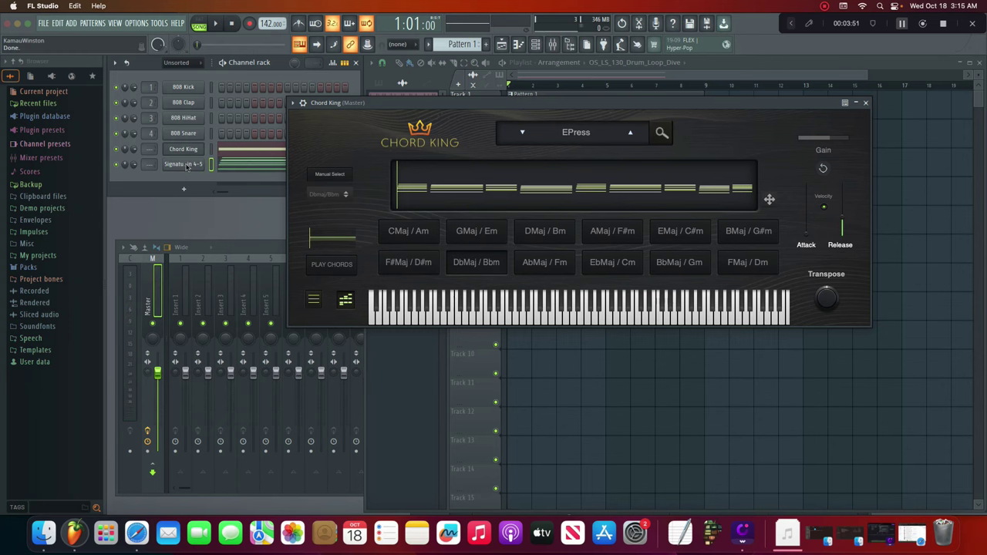
{"action": "left_click_drag", "start_coordinate": [418, 108], "coordinate": [614, 178]}
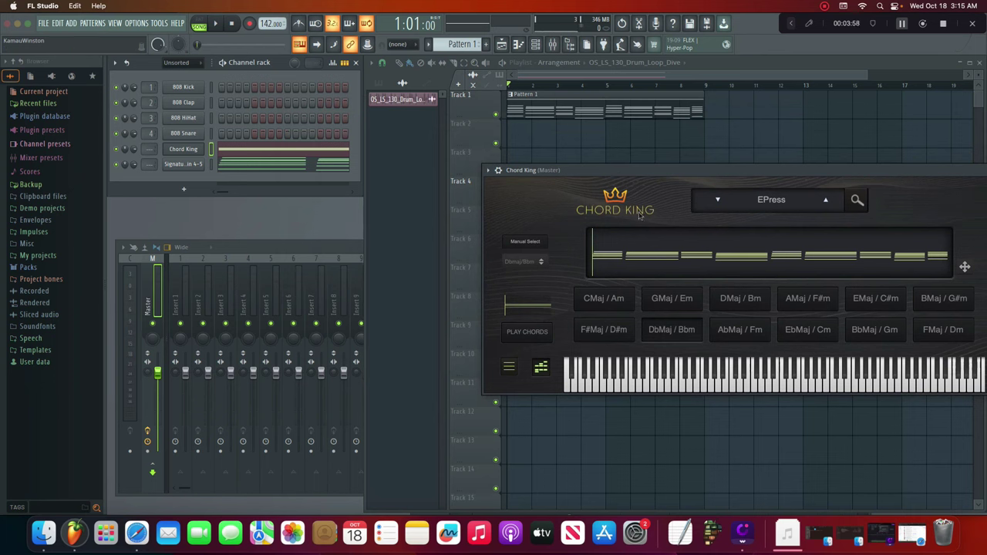
{"action": "left_click_drag", "start_coordinate": [691, 172], "coordinate": [519, 144]}
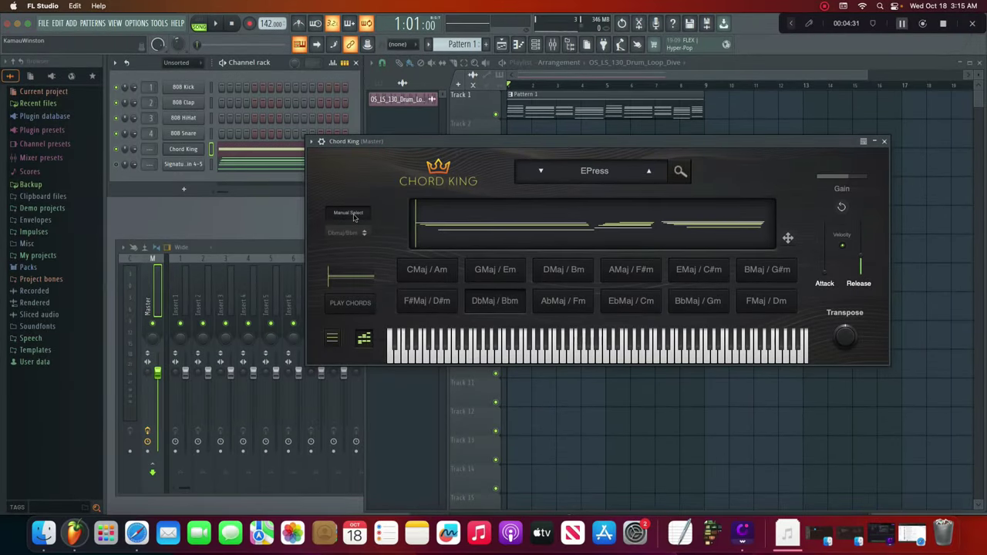
Audition the manually selectable DbMaj / Bbm progressions number 6 and number 2
{"action": "left_click", "coordinate": [358, 234]}
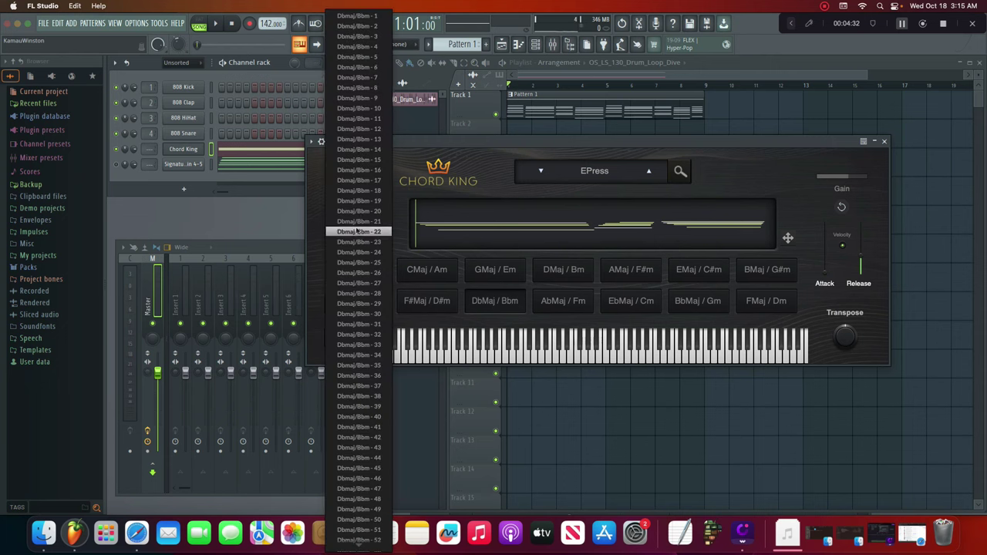
{"action": "left_click", "coordinate": [368, 68]}
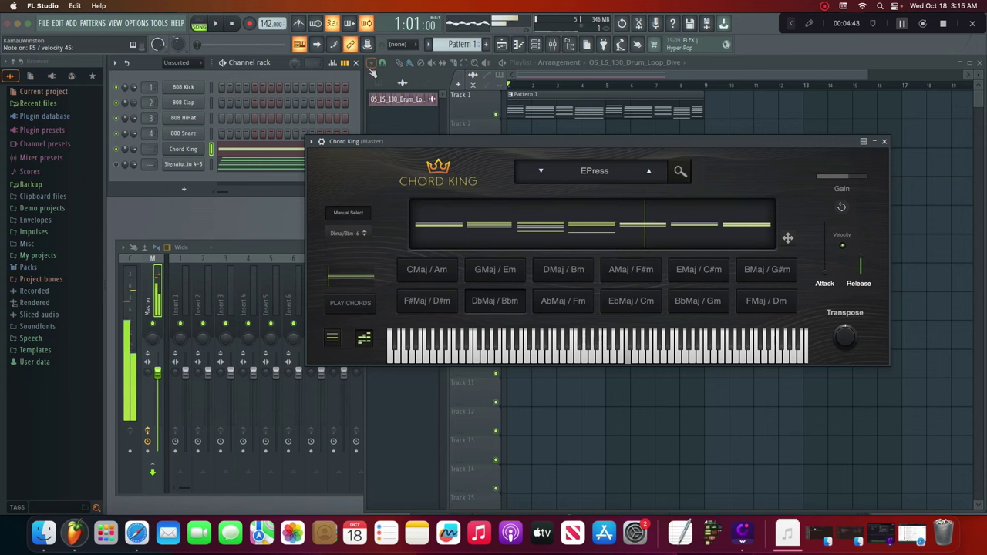
{"action": "left_click", "coordinate": [359, 232]}
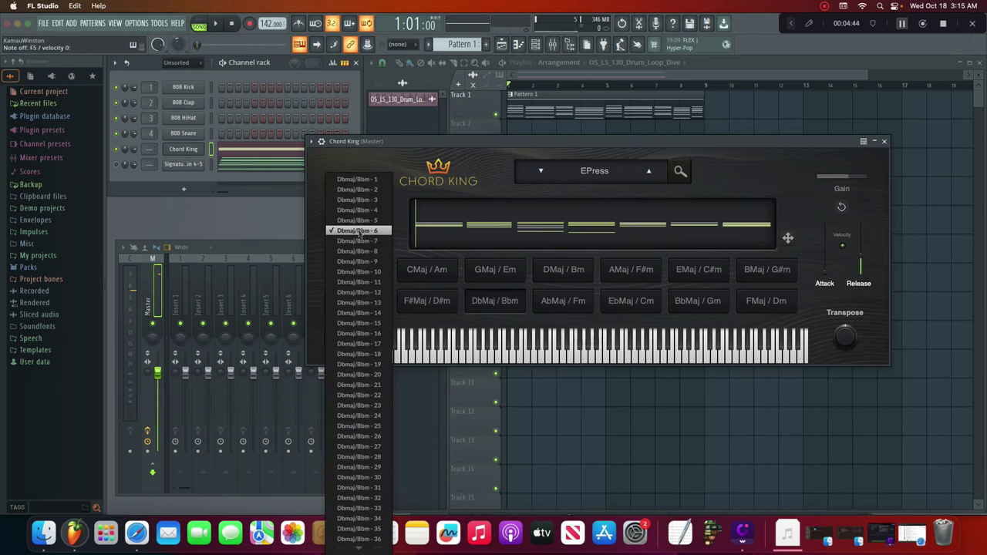
{"action": "left_click", "coordinate": [363, 190]}
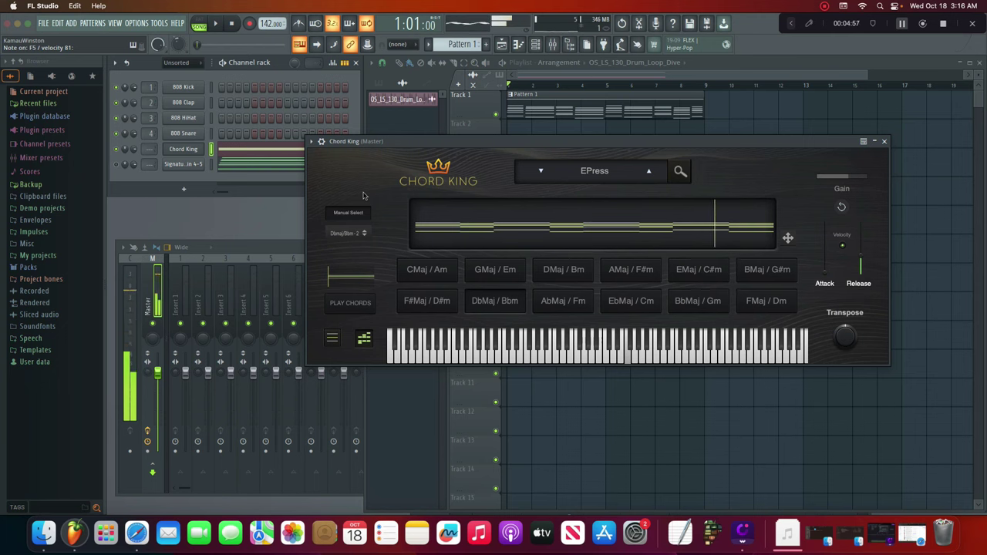
Change the key to CMaj / Am and manually select progression 13
{"action": "left_click", "coordinate": [430, 281]}
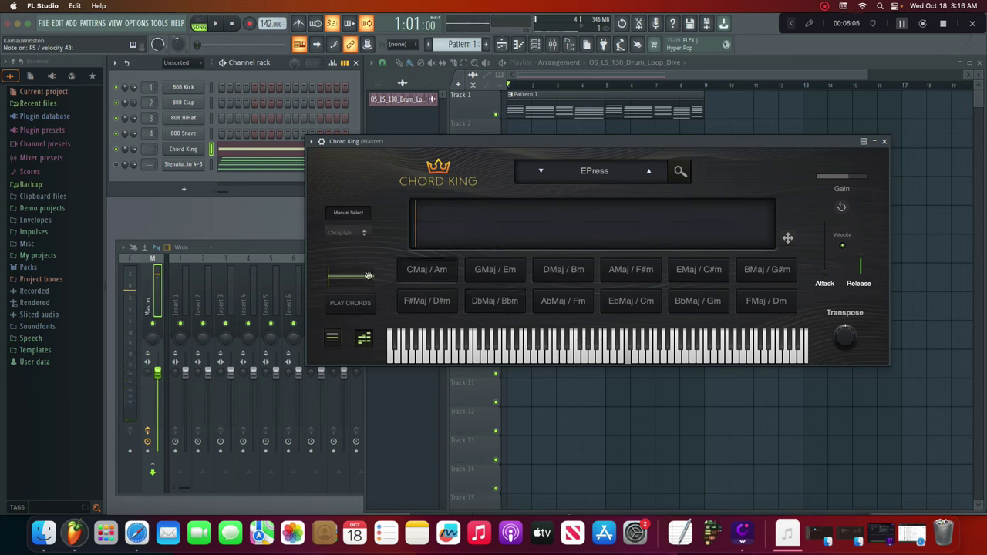
{"action": "left_click", "coordinate": [348, 233]}
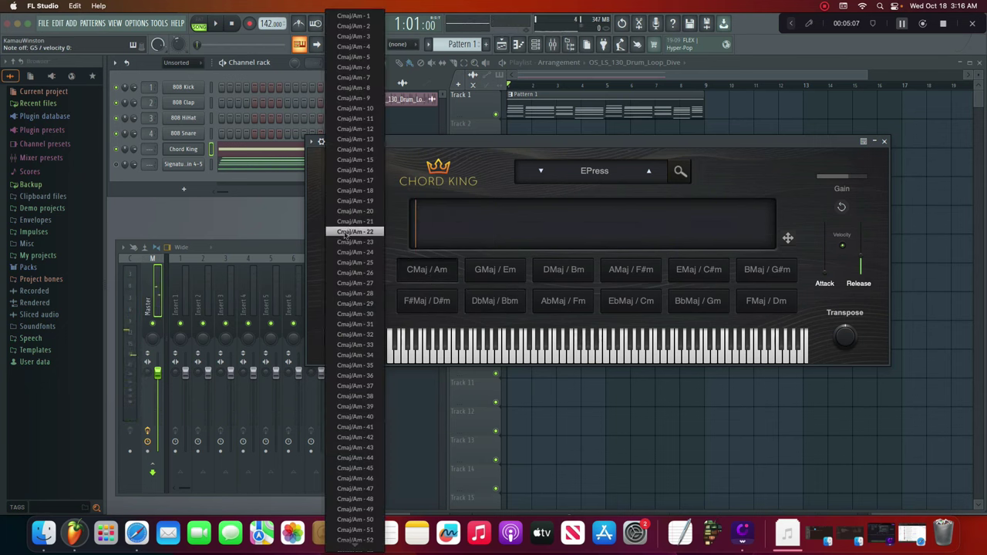
{"action": "left_click", "coordinate": [349, 136]}
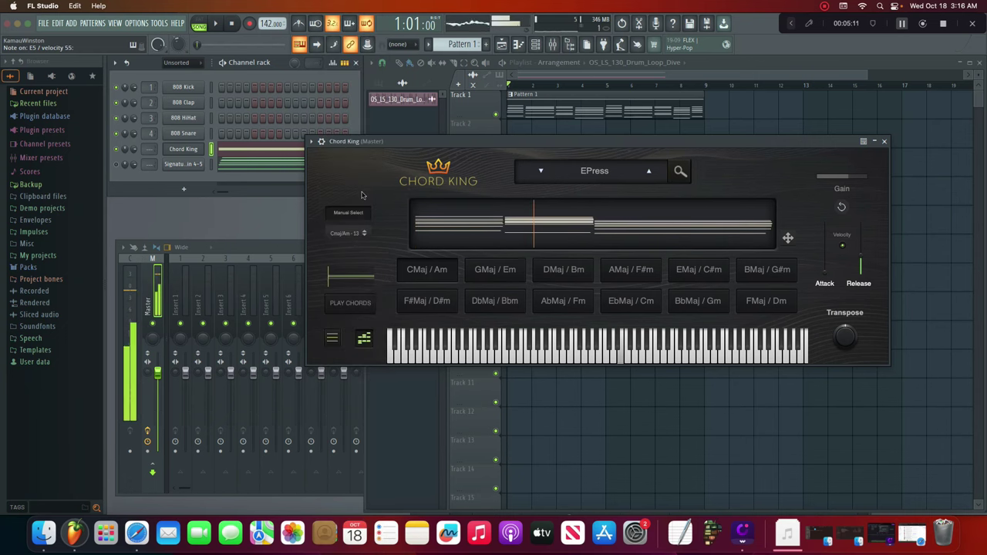
Select CMaj / Am progression 19 and place it onto the Signatu..in 4-5 channel
{"action": "left_click", "coordinate": [348, 232]}
{"action": "left_click", "coordinate": [352, 287]}
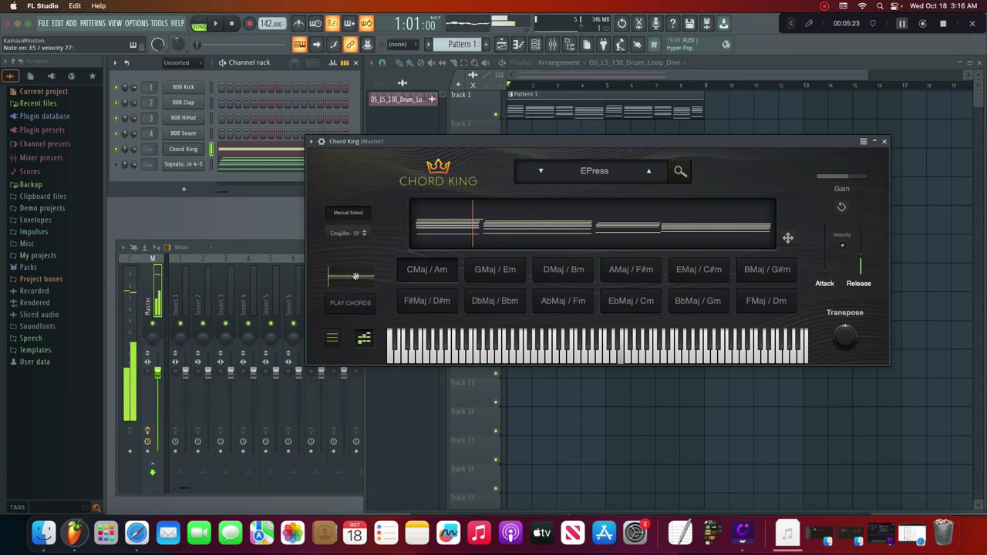
{"action": "left_click_drag", "start_coordinate": [486, 147], "coordinate": [565, 158]}
{"action": "mouse_move", "coordinate": [868, 249]}
{"action": "left_mouse_down"}
{"action": "mouse_move", "coordinate": [699, 242]}
{"action": "mouse_move", "coordinate": [111, 167]}
{"action": "mouse_move", "coordinate": [184, 168]}
{"action": "left_mouse_up"}
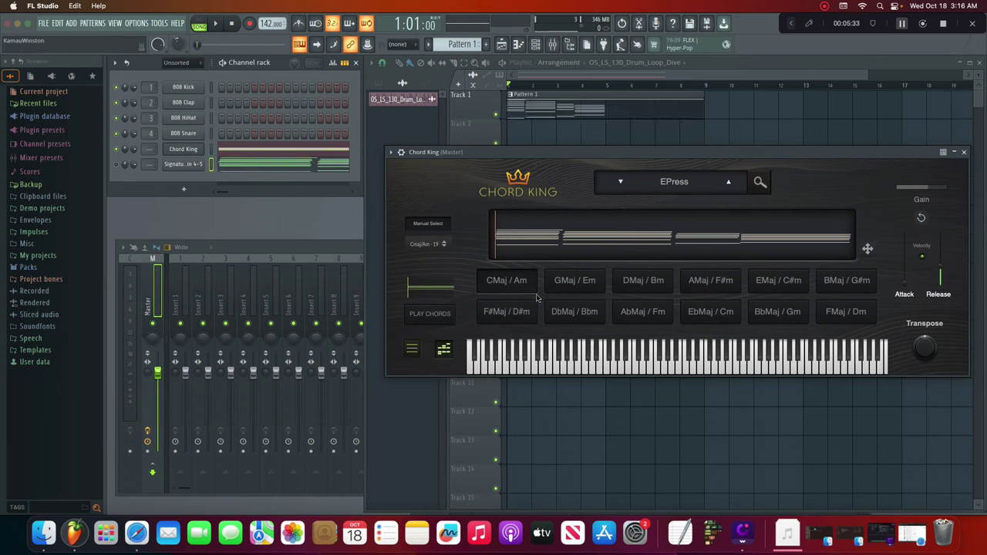
Try the Play Chords mode, and return to progressions to generate a new one in CMaj / Am
{"action": "left_click", "coordinate": [429, 314]}
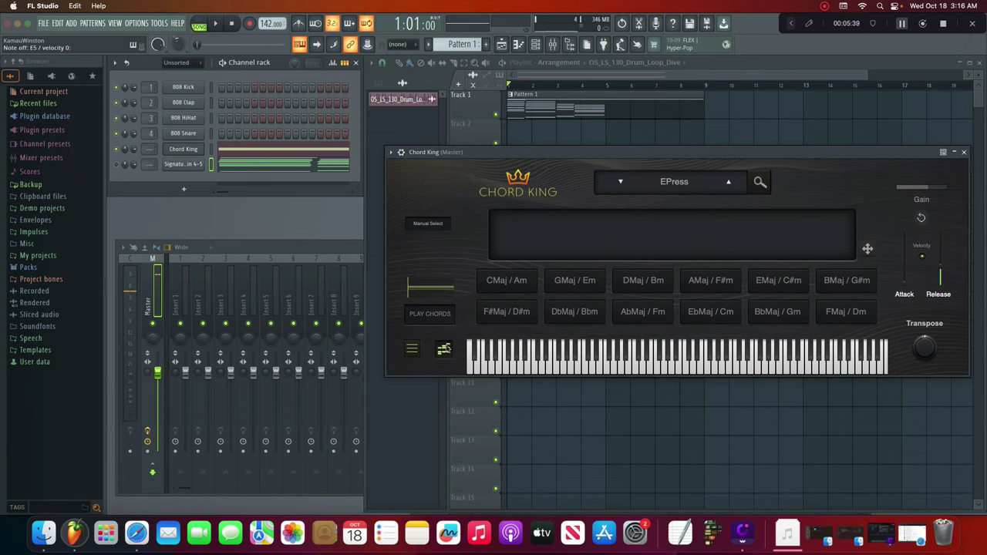
{"action": "left_click", "coordinate": [227, 189]}
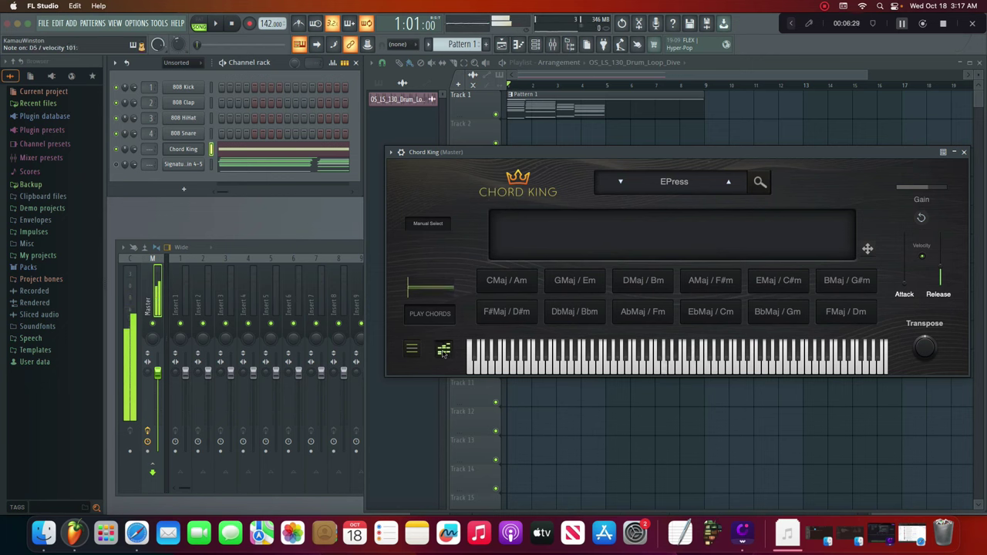
{"action": "left_click", "coordinate": [507, 281]}
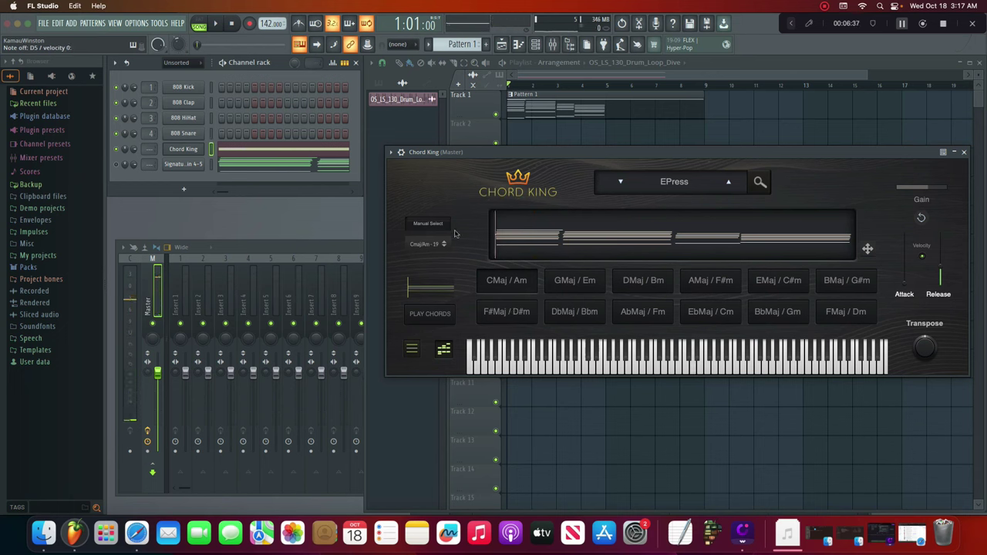
{"action": "left_click", "coordinate": [506, 285]}
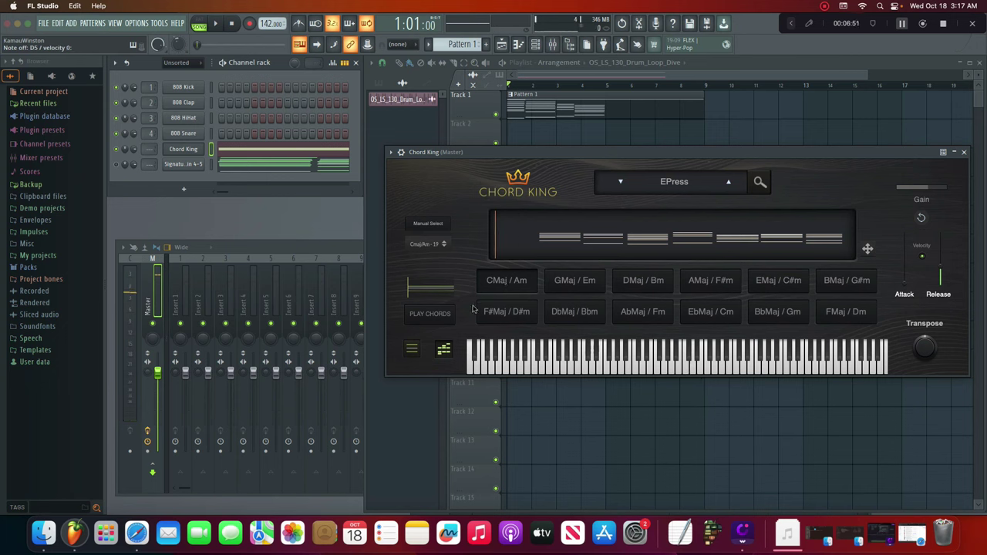
Audition chord progressions in DbMaj / Bbm and F#Maj / D#m, and return to the DbMaj / Bbm key
{"action": "left_click", "coordinate": [592, 315]}
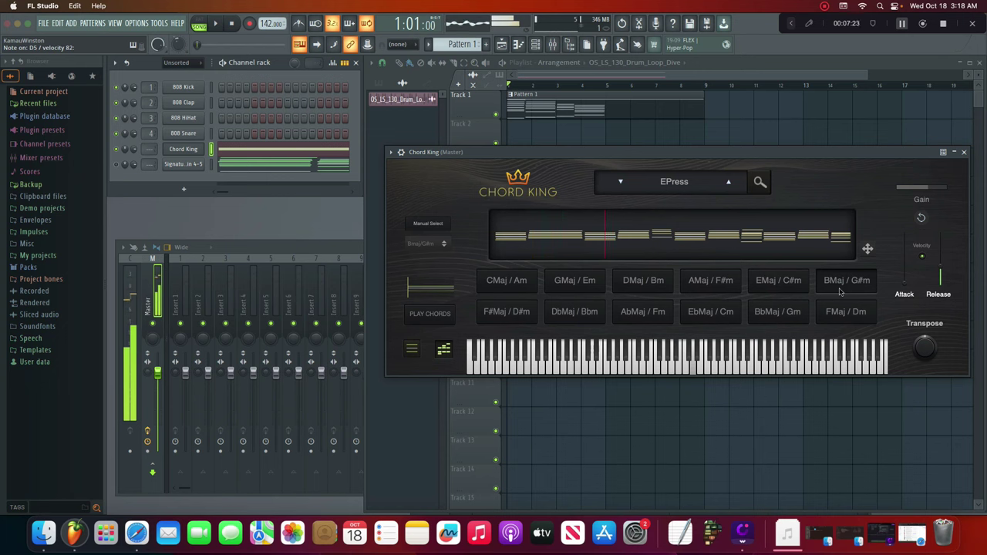
{"action": "left_click", "coordinate": [507, 311]}
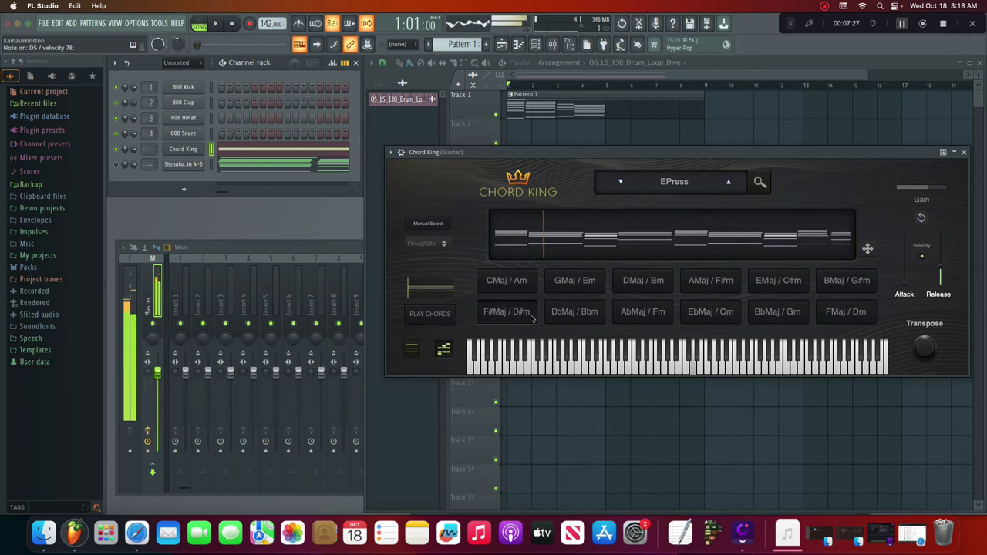
{"action": "left_click", "coordinate": [574, 312]}
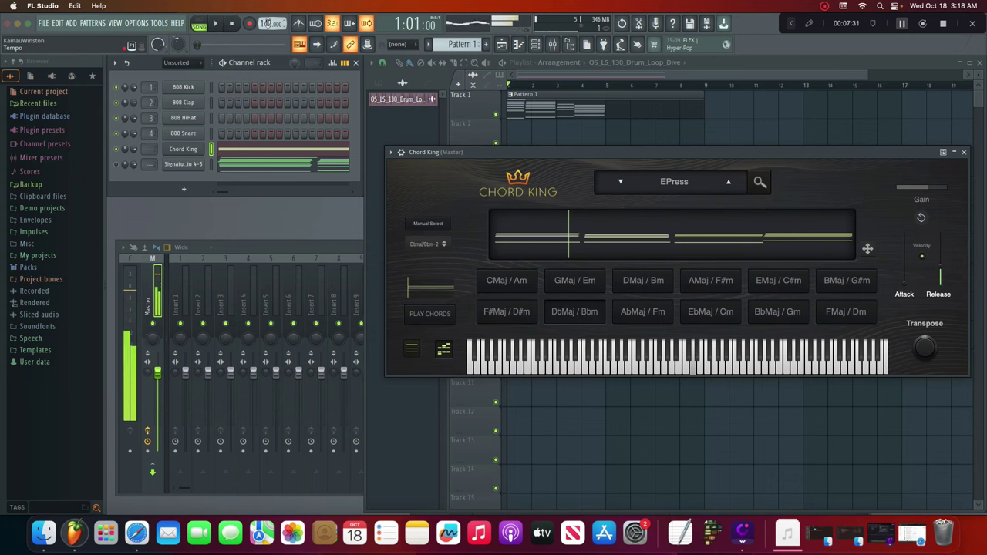
{"action": "double_click", "coordinate": [269, 24]}
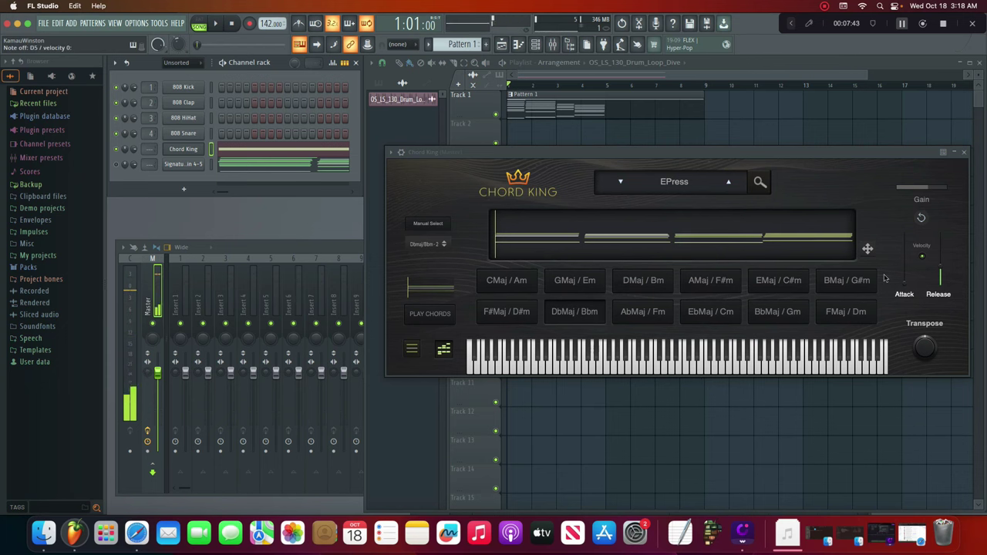
Try the repeat control below Gain on and off, and sound a note on the plugin's keyboard
{"action": "left_click", "coordinate": [922, 218]}
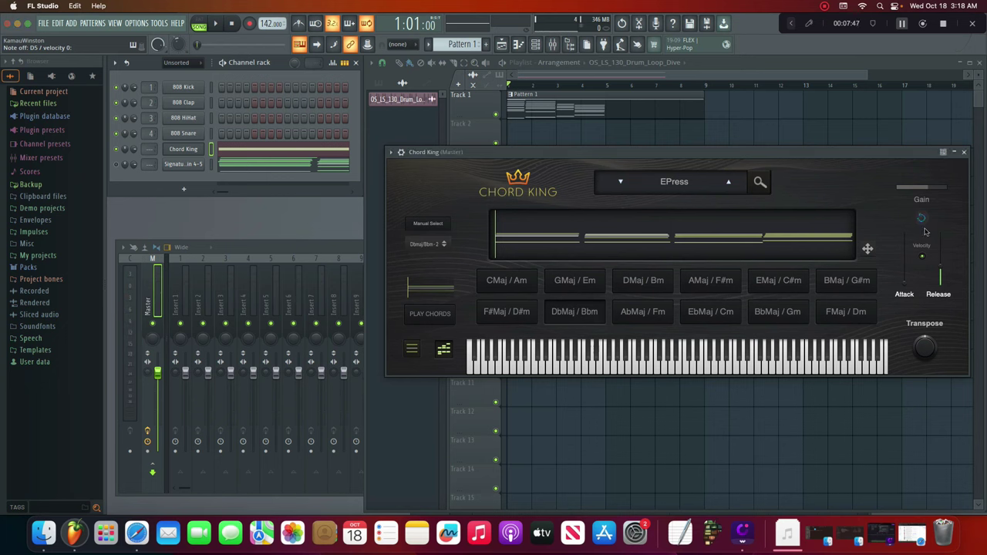
{"action": "left_click", "coordinate": [922, 217]}
{"action": "key", "text": "x"}
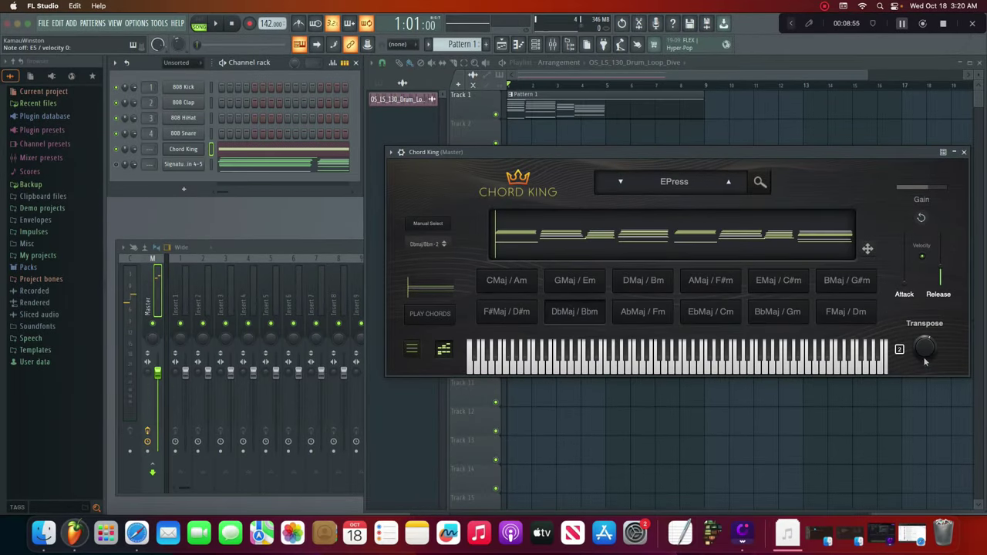
{"action": "left_click", "coordinate": [782, 362]}
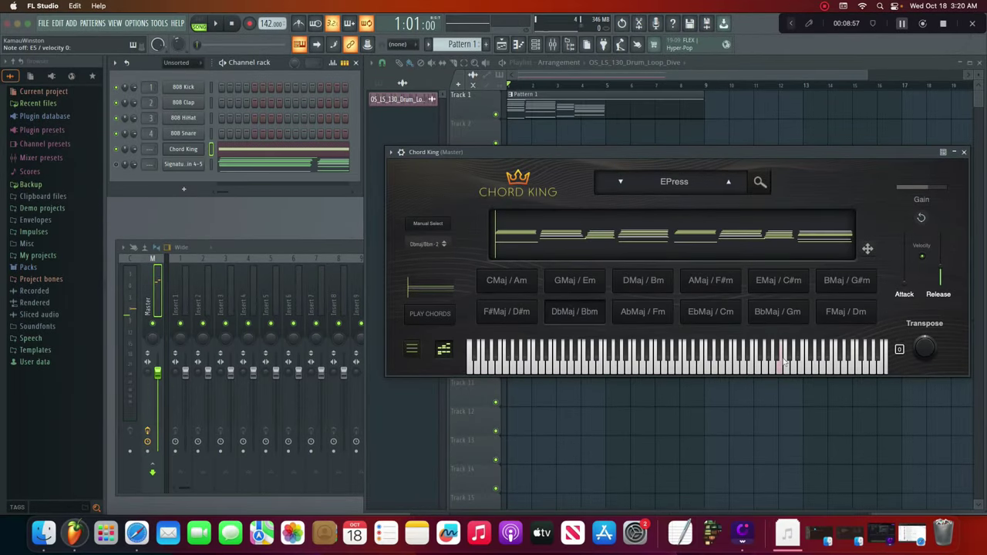
Review the Chord King settings and set the UI Zoom Factor to 75%
{"action": "left_click", "coordinate": [413, 349]}
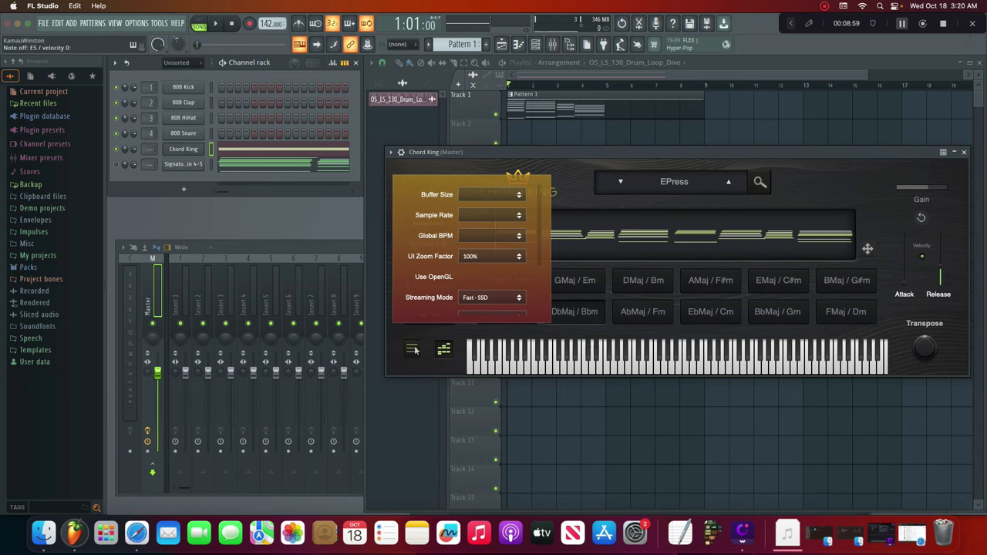
{"action": "left_click_drag", "start_coordinate": [537, 264], "coordinate": [537, 307]}
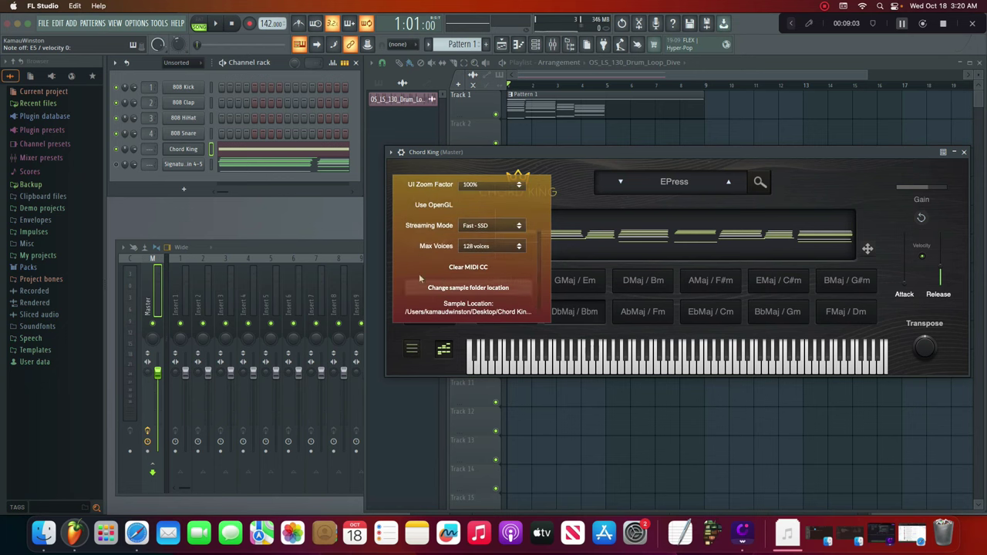
{"action": "scroll", "coordinate": [502, 270], "scroll_direction": "up", "scroll_amount": 5}
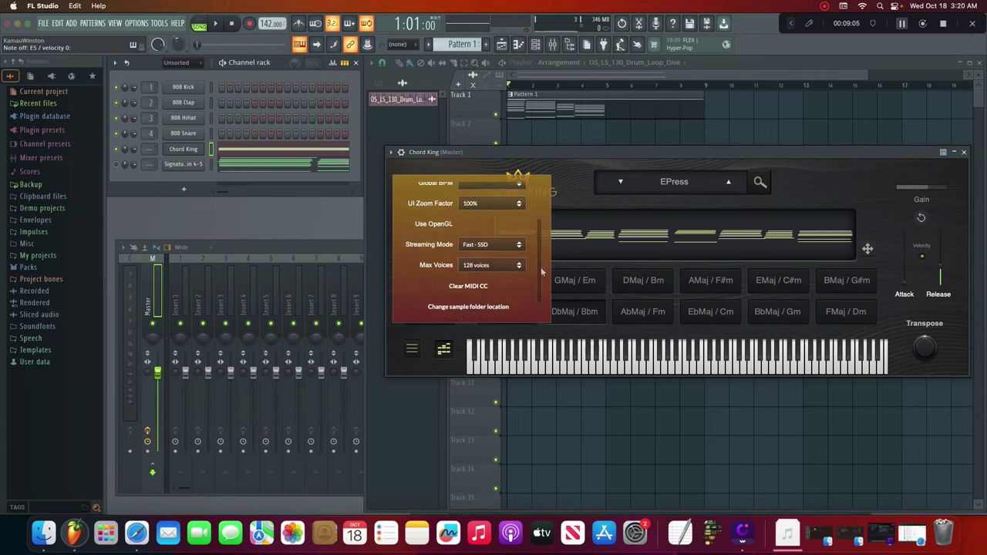
{"action": "left_click", "coordinate": [489, 257]}
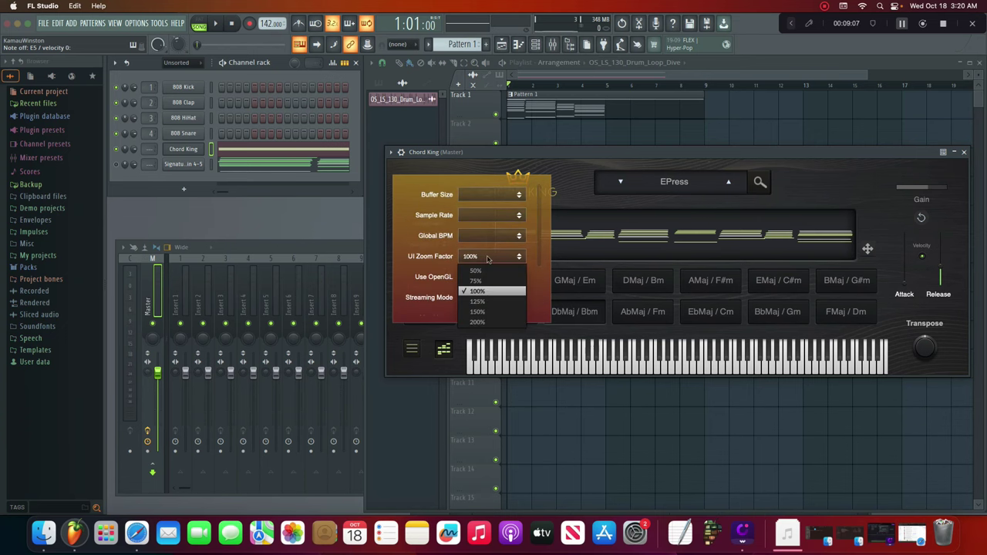
{"action": "left_click", "coordinate": [491, 281]}
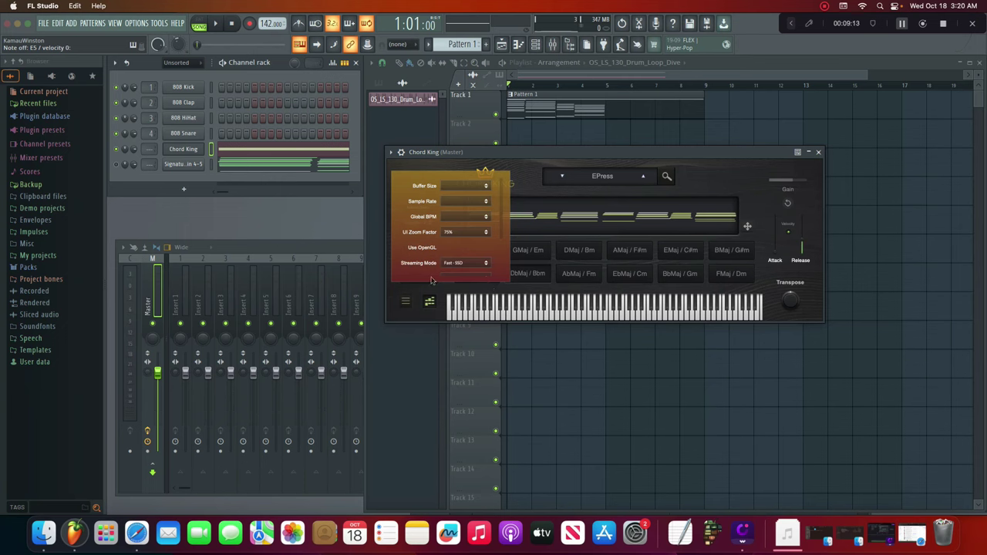
{"action": "left_click", "coordinate": [407, 301]}
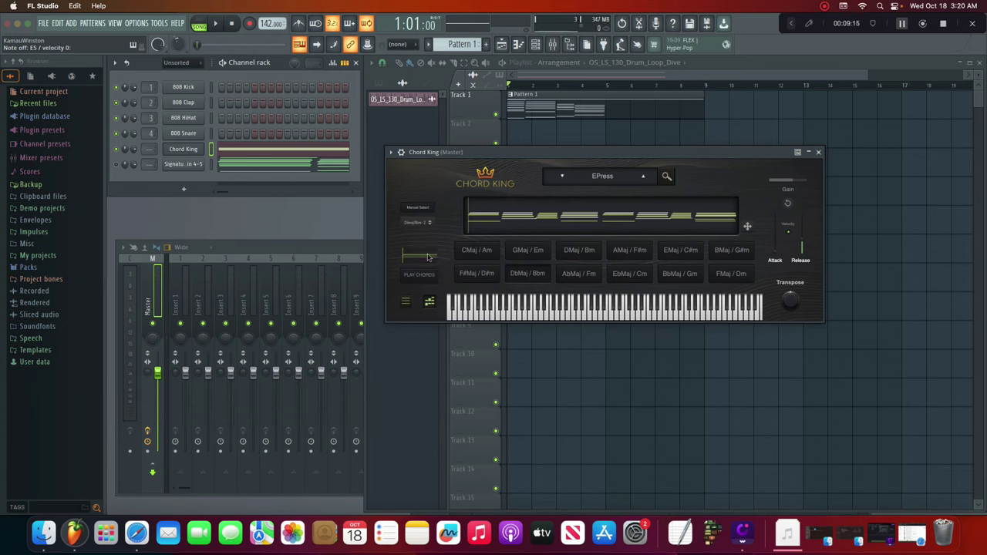
Set the Chord King UI Zoom Factor to 125% and reposition the plugin window so it is fully in view
{"action": "left_click", "coordinate": [406, 302]}
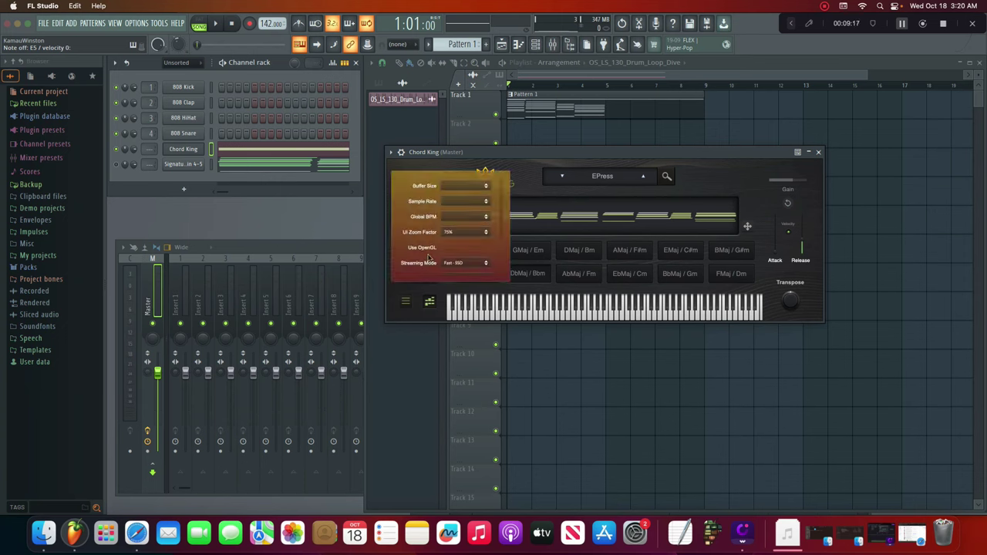
{"action": "left_click", "coordinate": [462, 233]}
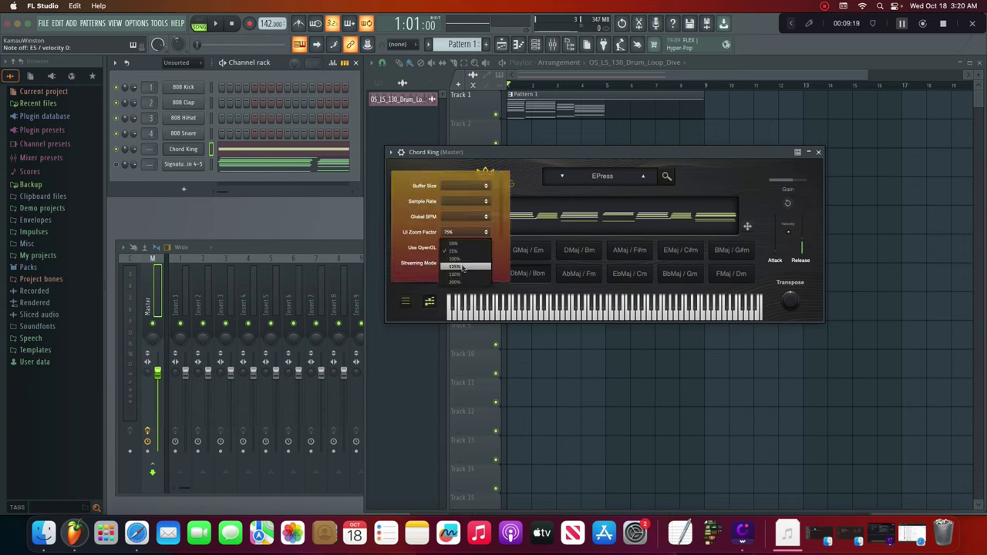
{"action": "left_click", "coordinate": [462, 267]}
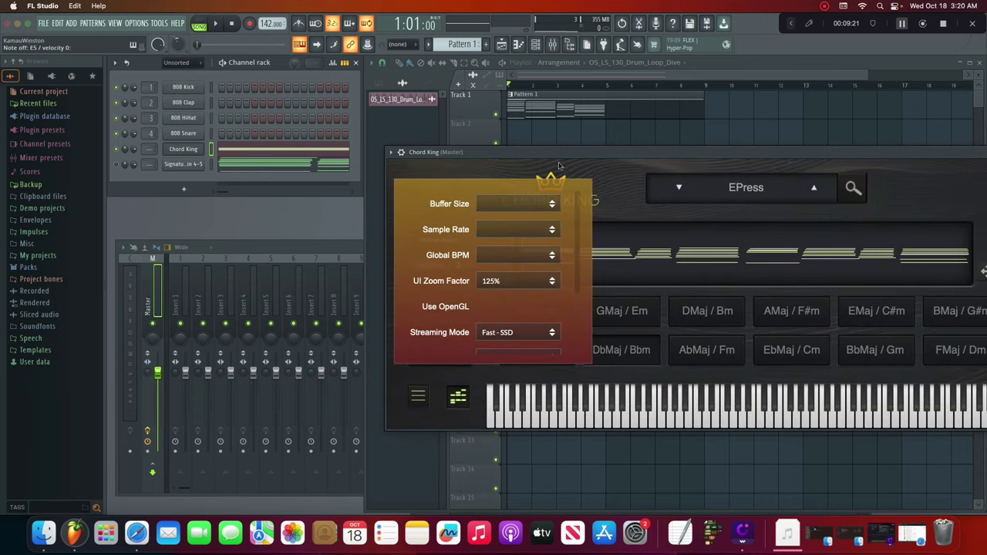
{"action": "left_click", "coordinate": [420, 394]}
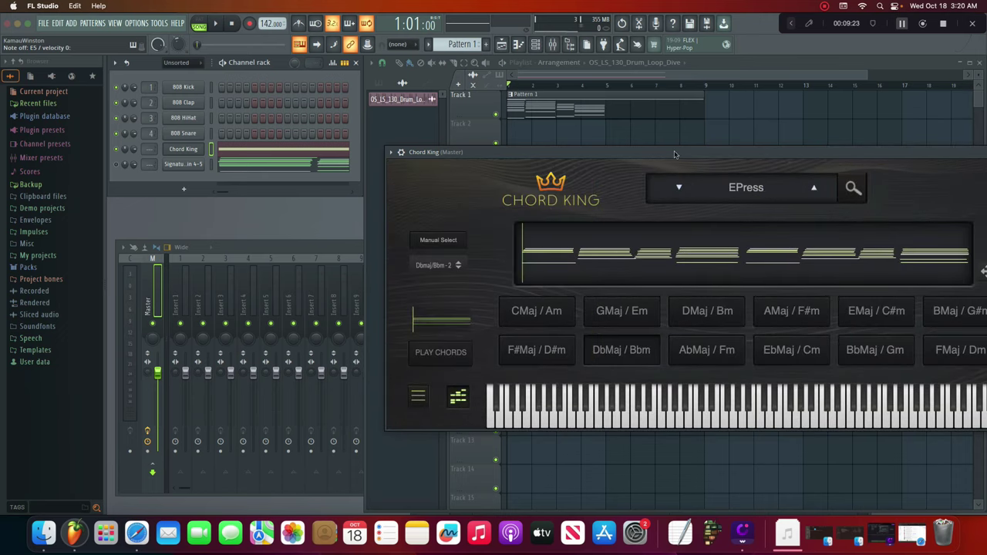
{"action": "left_click_drag", "start_coordinate": [753, 158], "coordinate": [396, 72]}
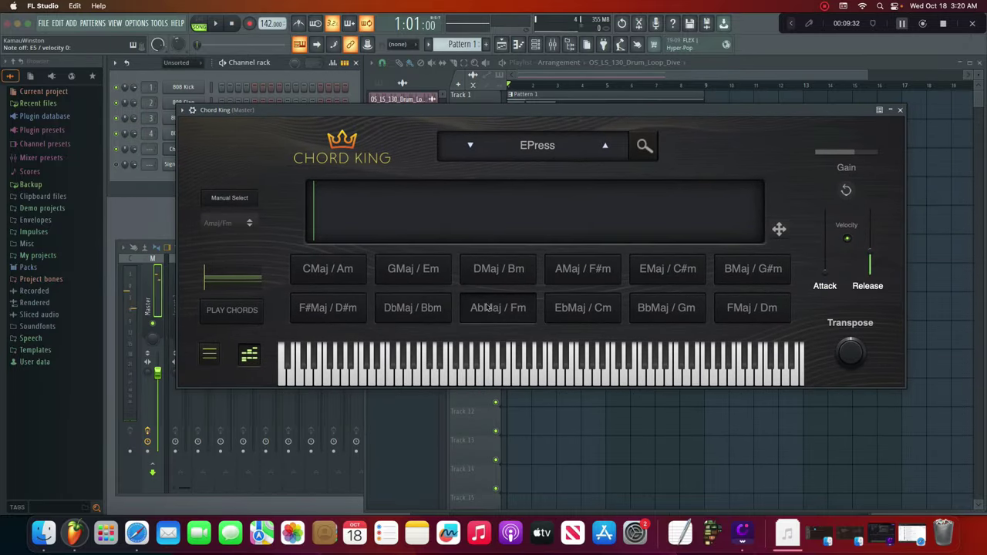
Generate an AbMaj / Fm progression and load the Wha Wha preset from the Experiment group of Keyboards
{"action": "left_click", "coordinate": [489, 307]}
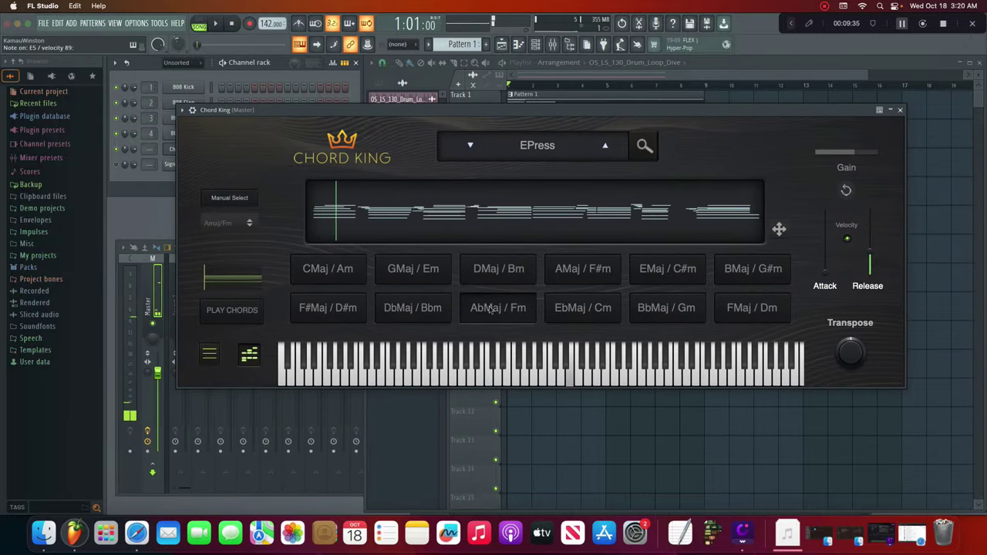
{"action": "left_click", "coordinate": [644, 146]}
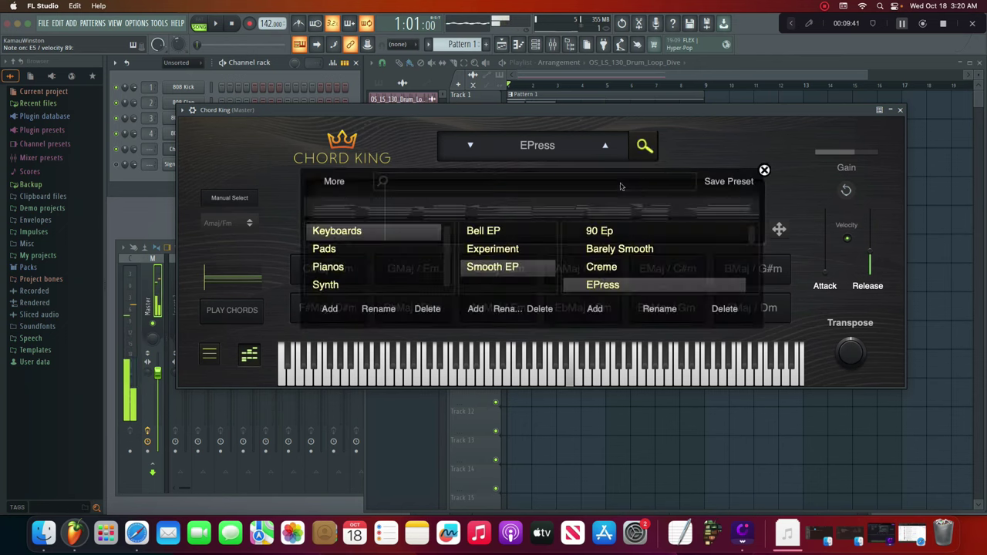
{"action": "left_click", "coordinate": [493, 253]}
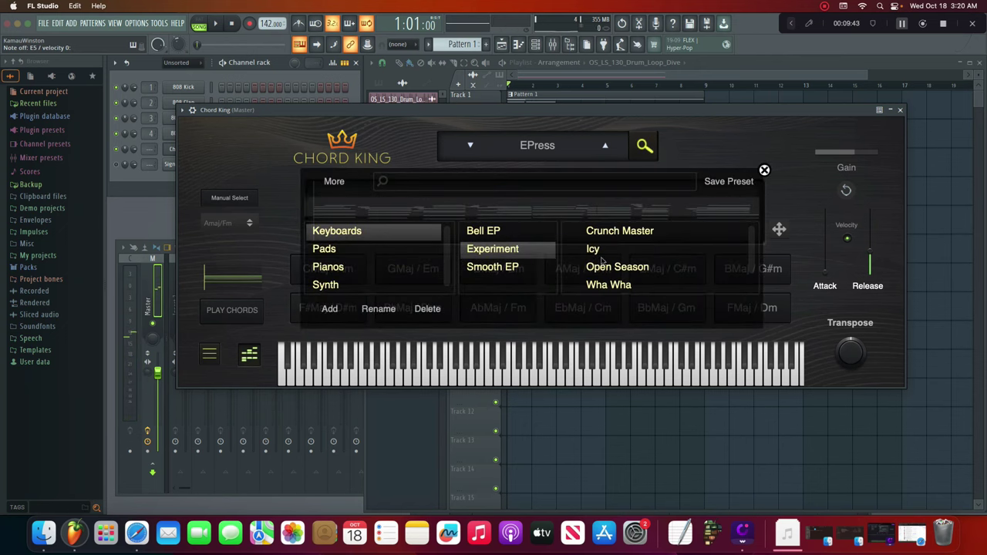
{"action": "left_click", "coordinate": [603, 284]}
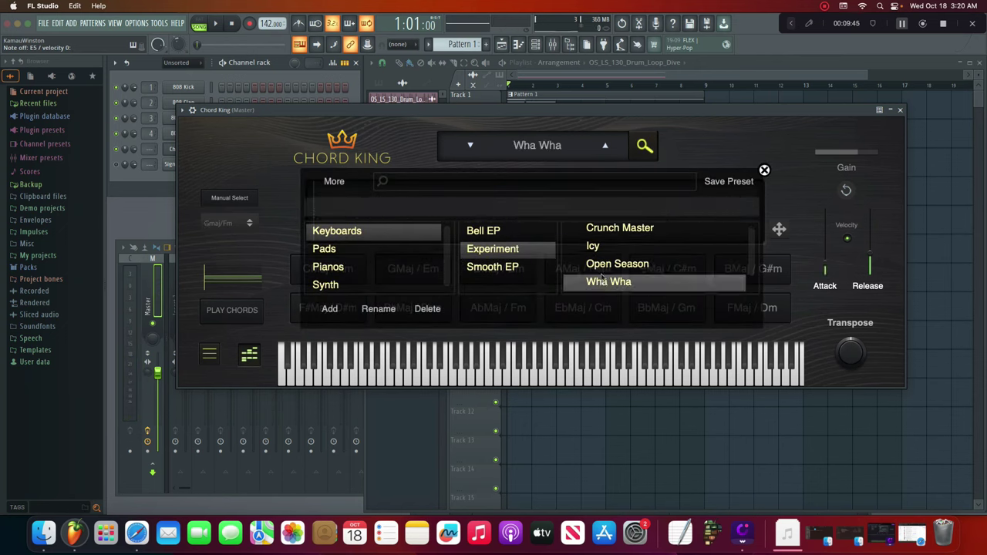
{"action": "left_click", "coordinate": [765, 170]}
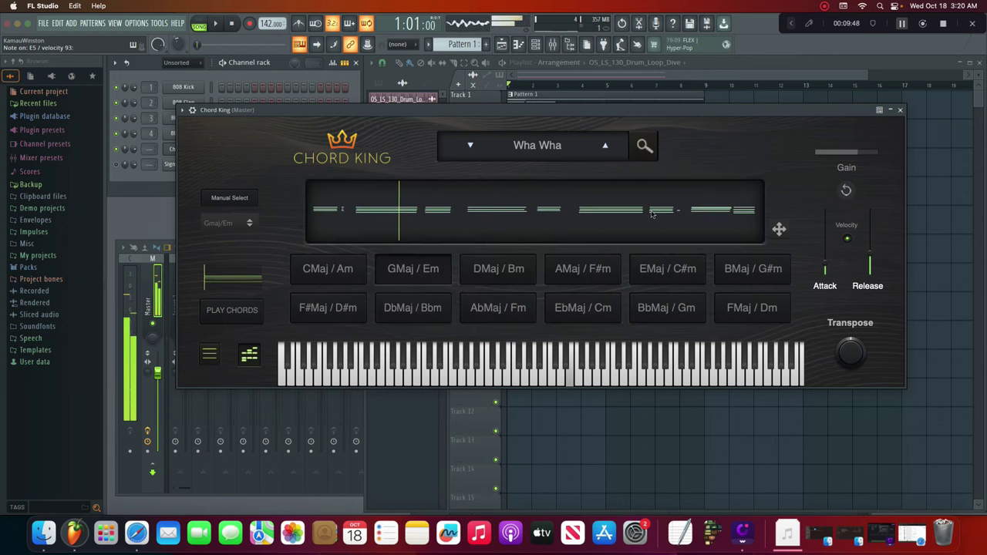
Generate progressions in AbMaj / Fm and EbMaj / Cm, and lower the project tempo to 126 BPM
{"action": "left_click", "coordinate": [490, 308]}
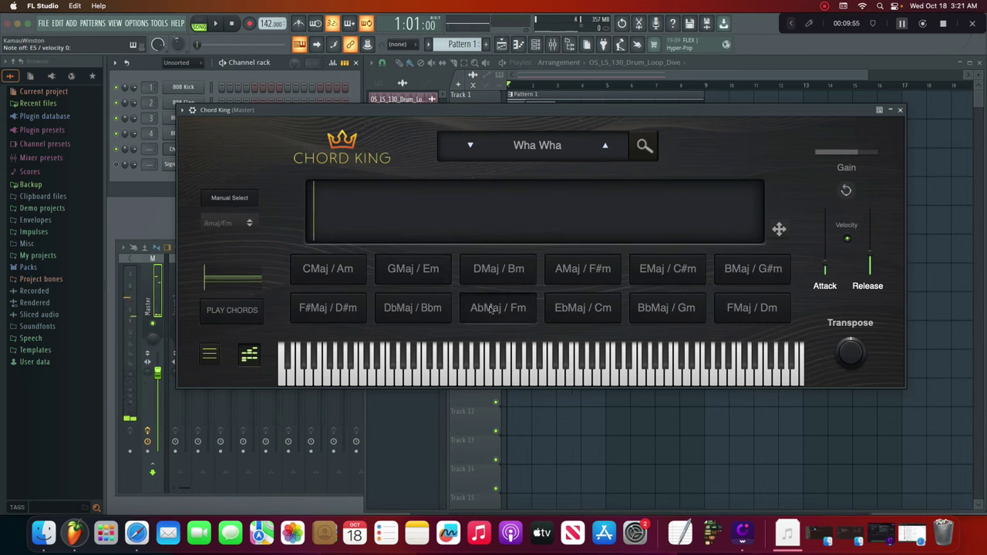
{"action": "left_click", "coordinate": [572, 310]}
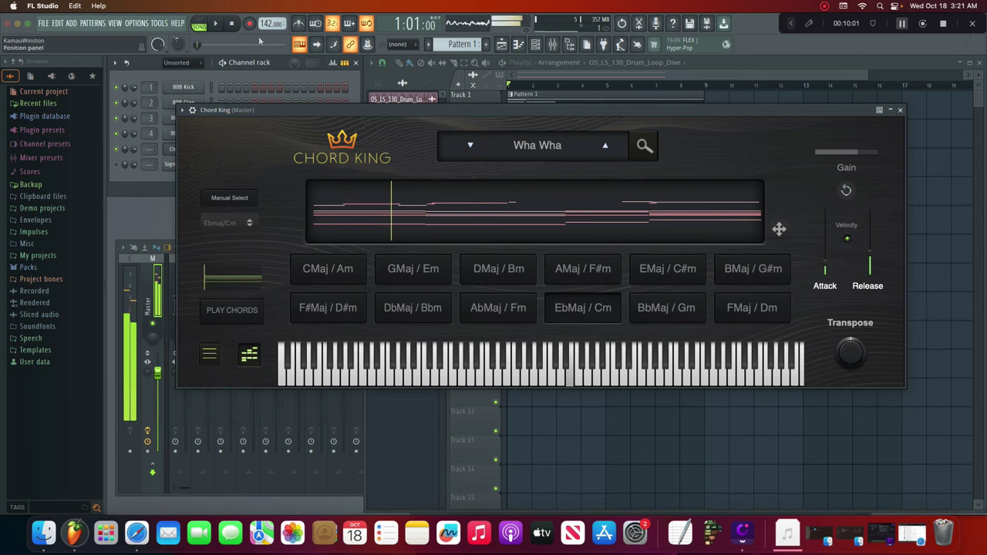
{"action": "left_click_drag", "start_coordinate": [264, 24], "coordinate": [261, 59]}
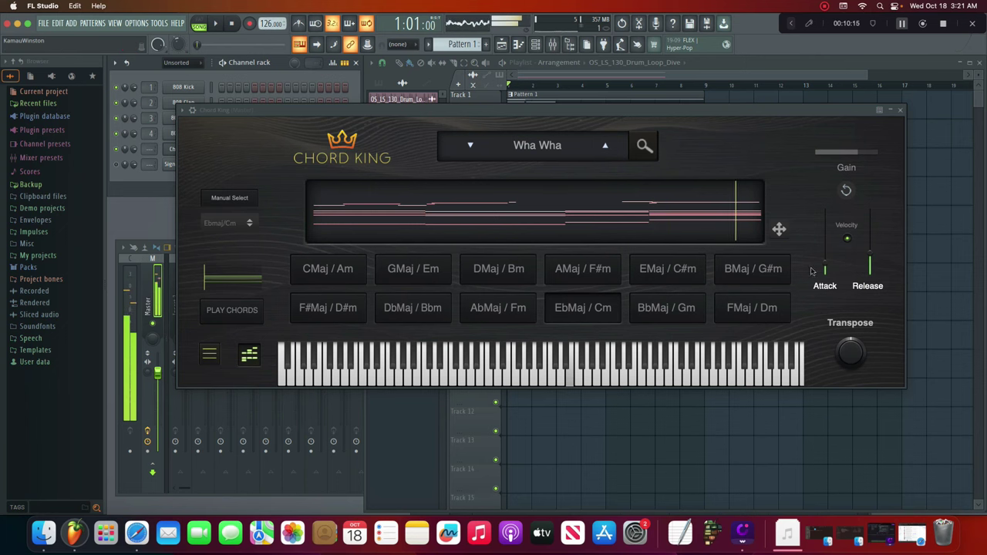
Load the Open Season preset from the Experiment keyboards and return to the chord progression view
{"action": "left_click", "coordinate": [644, 147]}
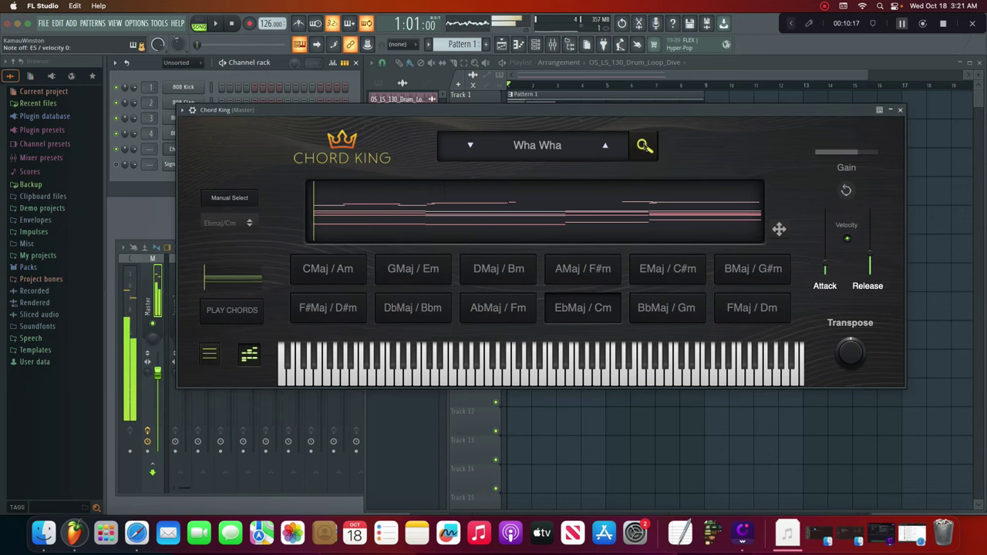
{"action": "left_click", "coordinate": [644, 146]}
{"action": "left_click", "coordinate": [592, 267]}
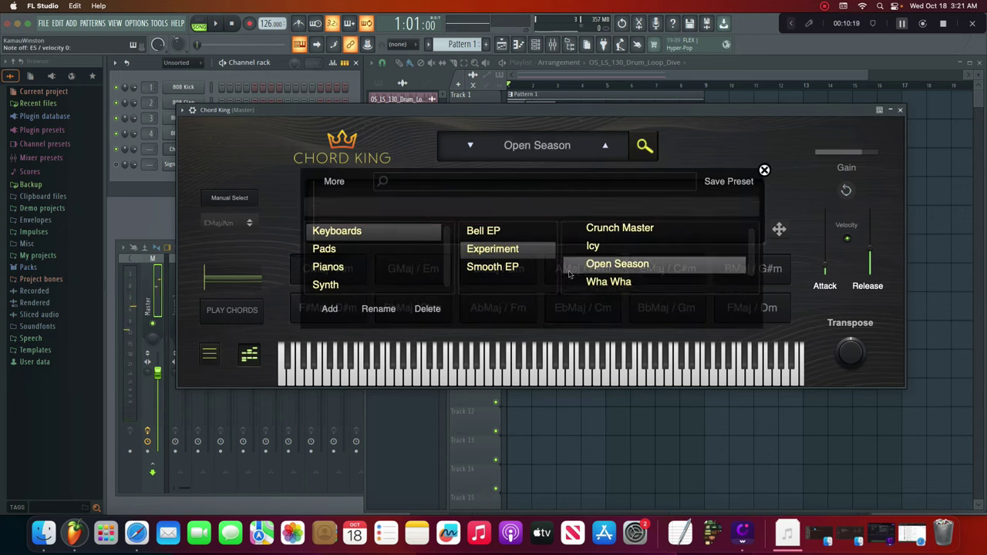
{"action": "left_click", "coordinate": [764, 171]}
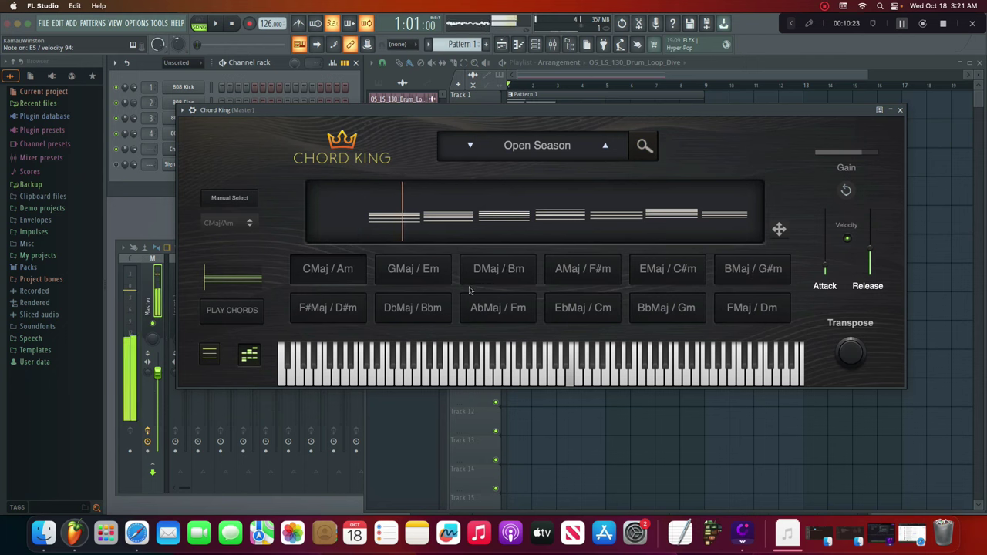
Audition the Elly EP, Pillow and Pop Bells presets from the Bell EP group of Keyboards
{"action": "left_click", "coordinate": [645, 150]}
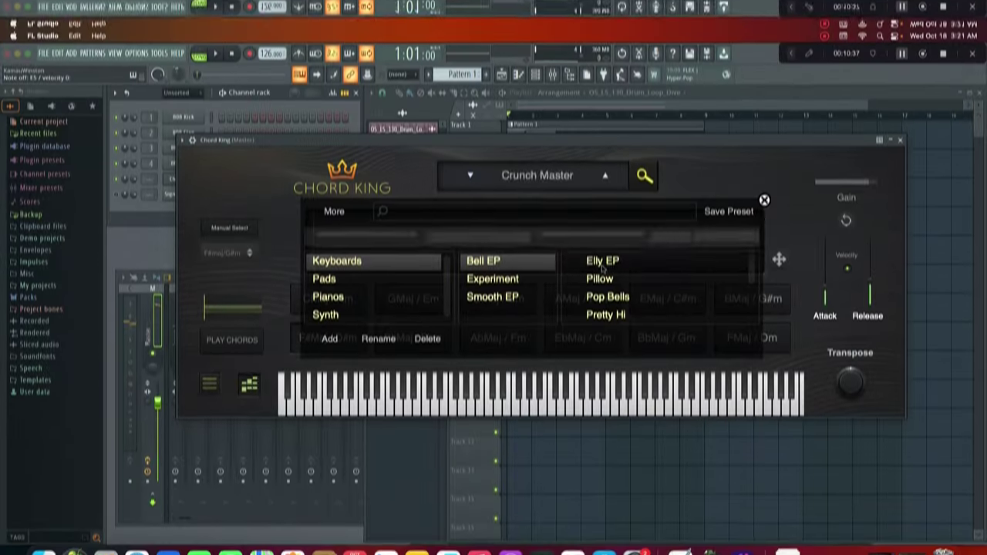
{"action": "left_click", "coordinate": [603, 266]}
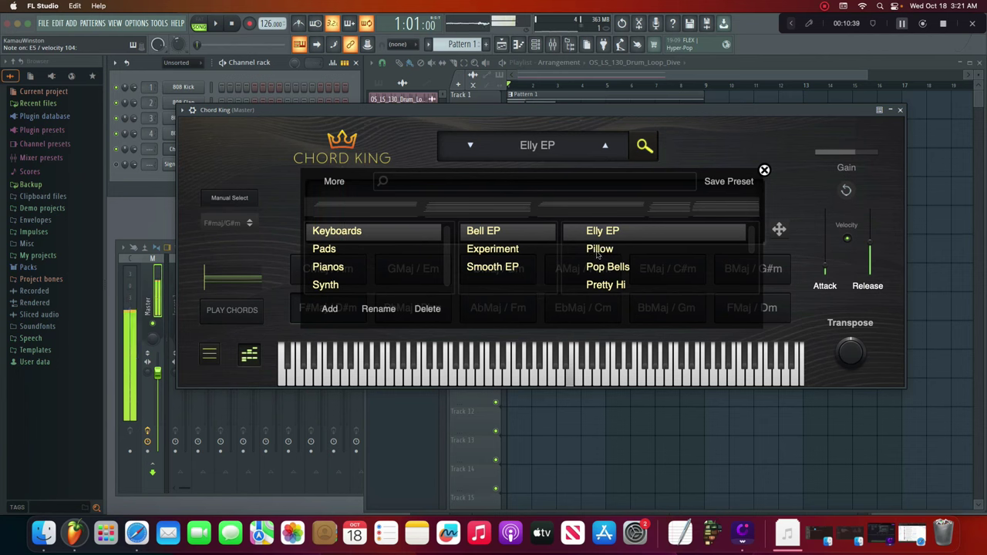
{"action": "left_click", "coordinate": [598, 251]}
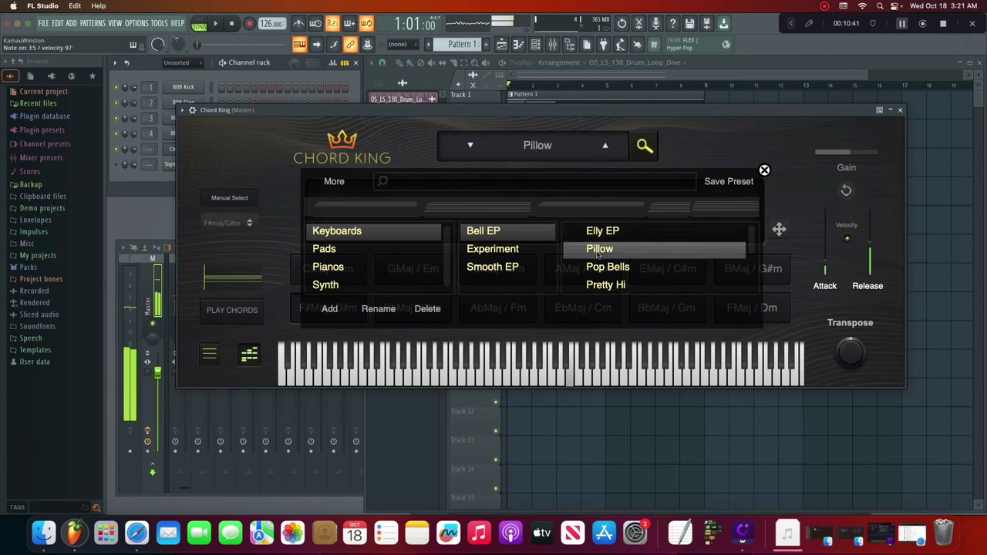
{"action": "left_click", "coordinate": [601, 268]}
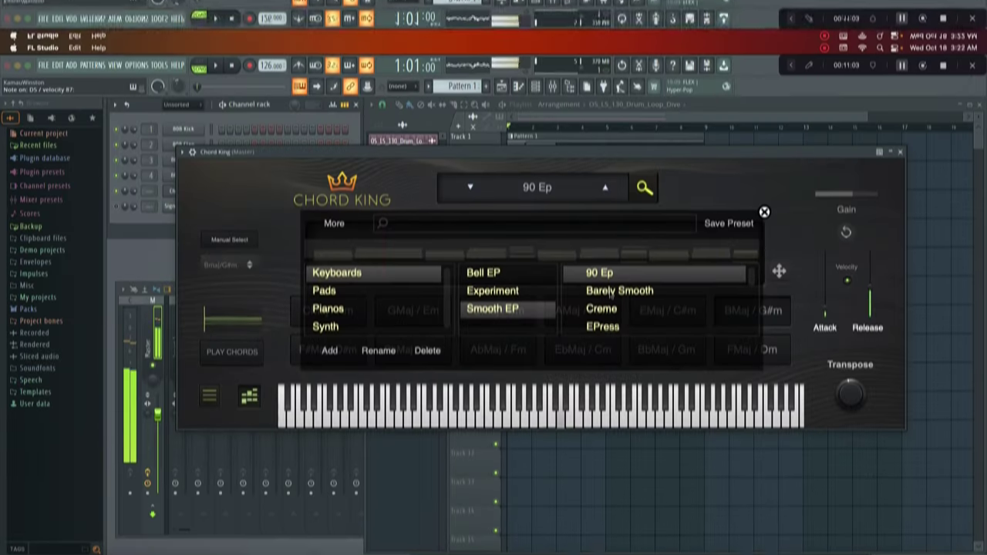
Audition the Barely Smooth, Creme and EPress presets from the Smooth EP group of Keyboards
{"action": "left_click", "coordinate": [611, 254]}
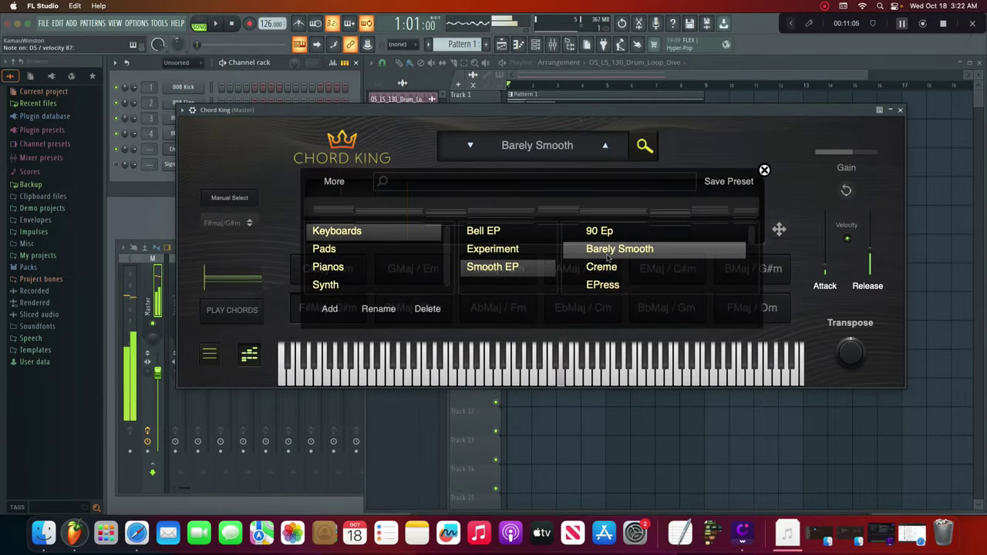
{"action": "left_click", "coordinate": [617, 270]}
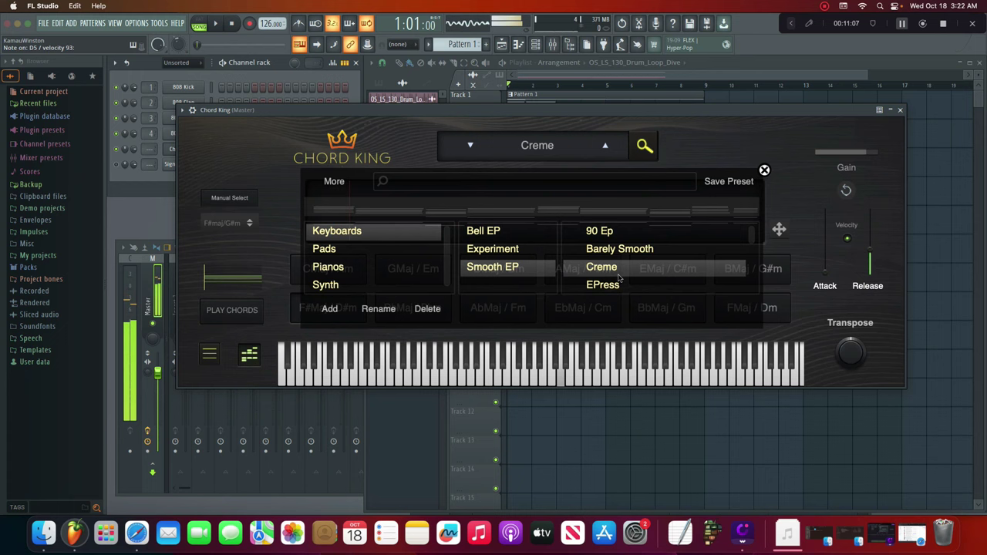
{"action": "left_click", "coordinate": [615, 290]}
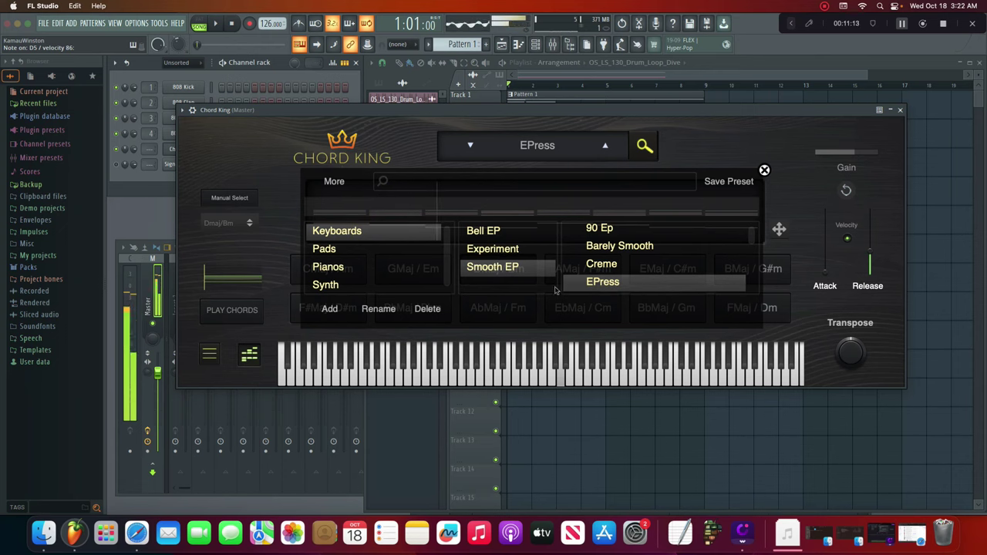
Audition the Cloudy Pad, Flay Pad and Ocean Wave presets from the Mellow group of Pads
{"action": "left_click", "coordinate": [344, 250]}
{"action": "left_click", "coordinate": [486, 231]}
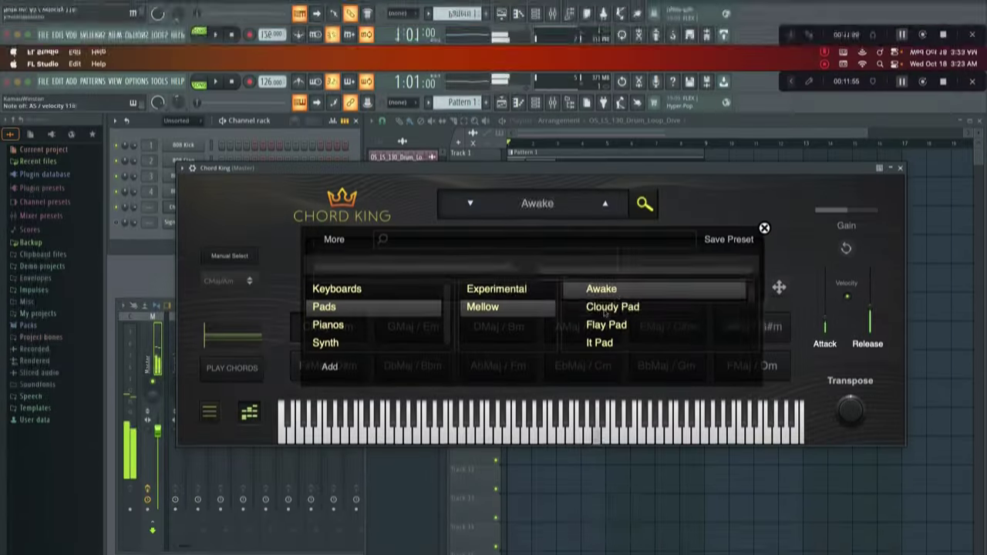
{"action": "left_click", "coordinate": [605, 250]}
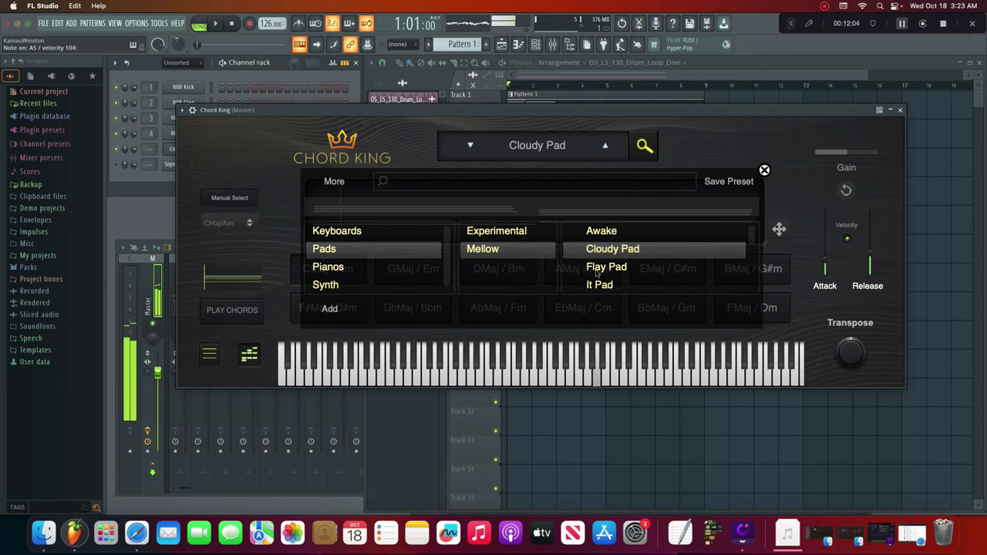
{"action": "left_click", "coordinate": [598, 273]}
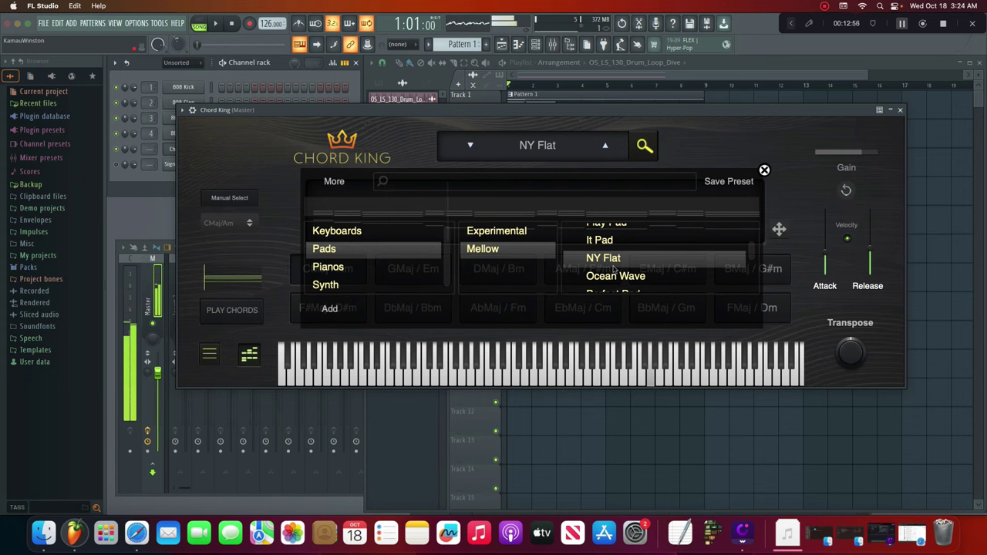
{"action": "left_click", "coordinate": [613, 268]}
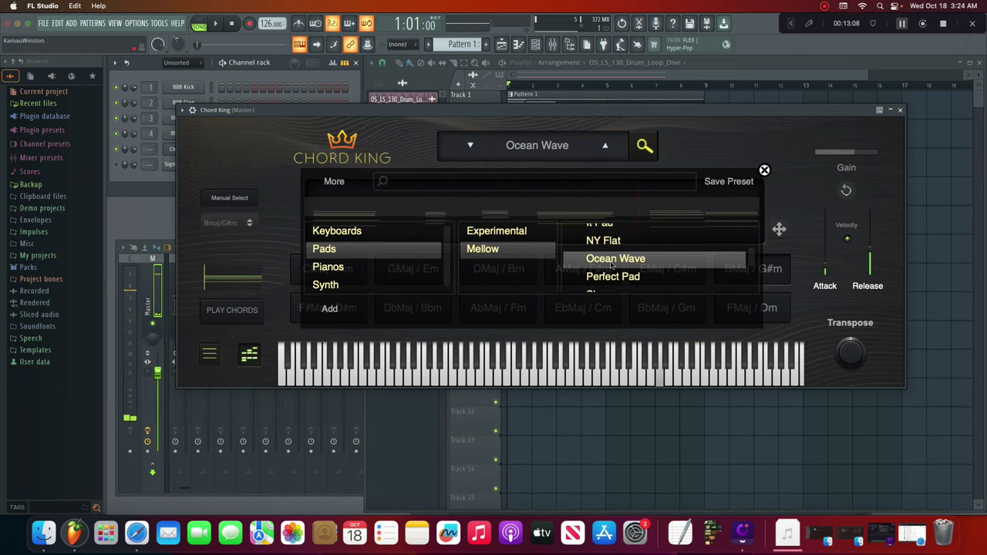
{"action": "scroll", "coordinate": [665, 283], "scroll_direction": "down", "scroll_amount": 1}
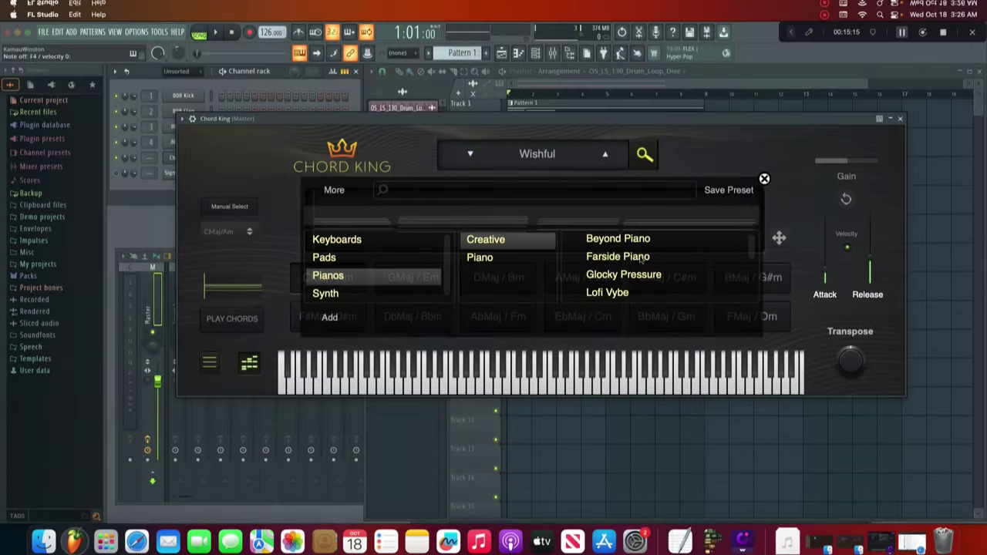
Audition the Beyond Piano, Farside Piano, Glocky Pressure and Lofi Vybe presets from the Creative group of Pianos
{"action": "left_click", "coordinate": [617, 231]}
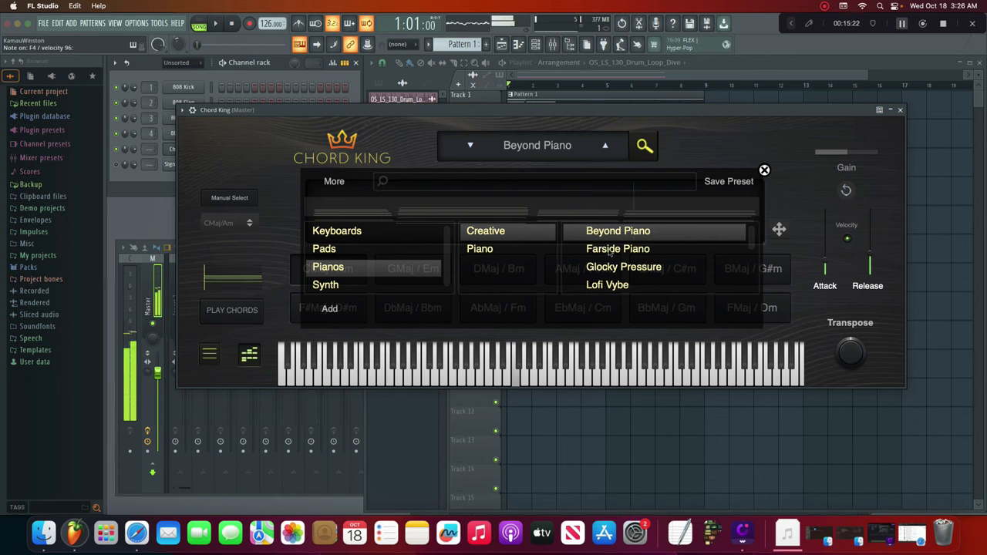
{"action": "left_click", "coordinate": [610, 249]}
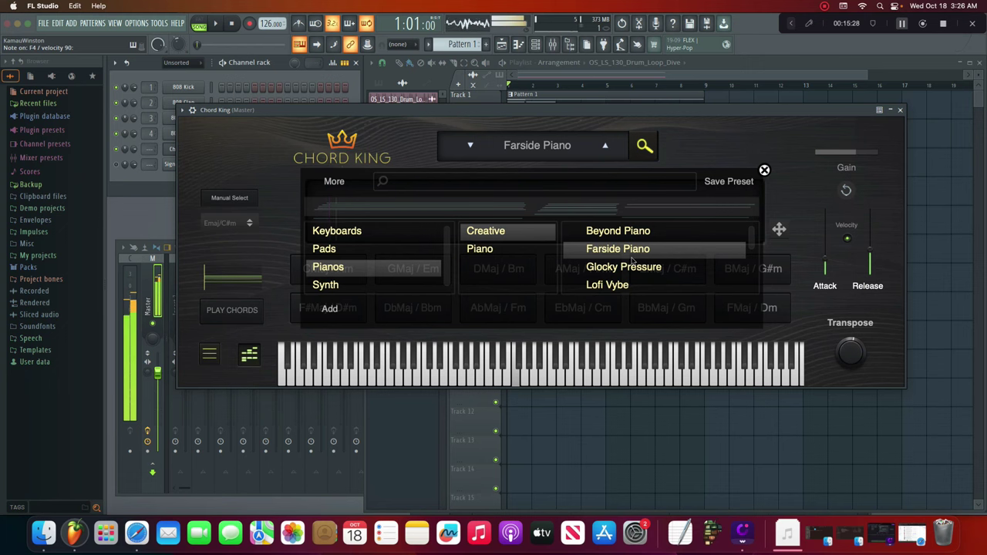
{"action": "scroll", "coordinate": [644, 272], "scroll_direction": "down", "scroll_amount": 1}
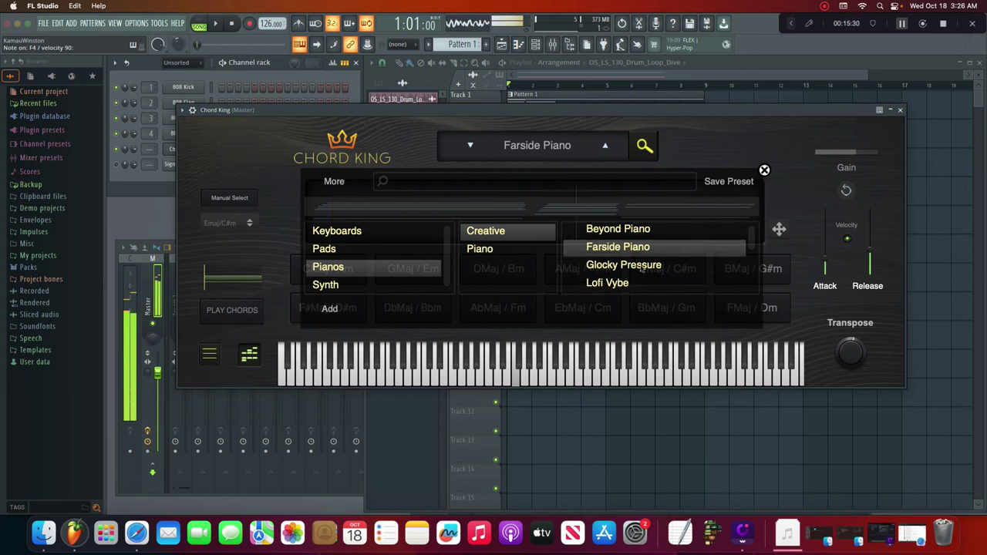
{"action": "left_click", "coordinate": [641, 268]}
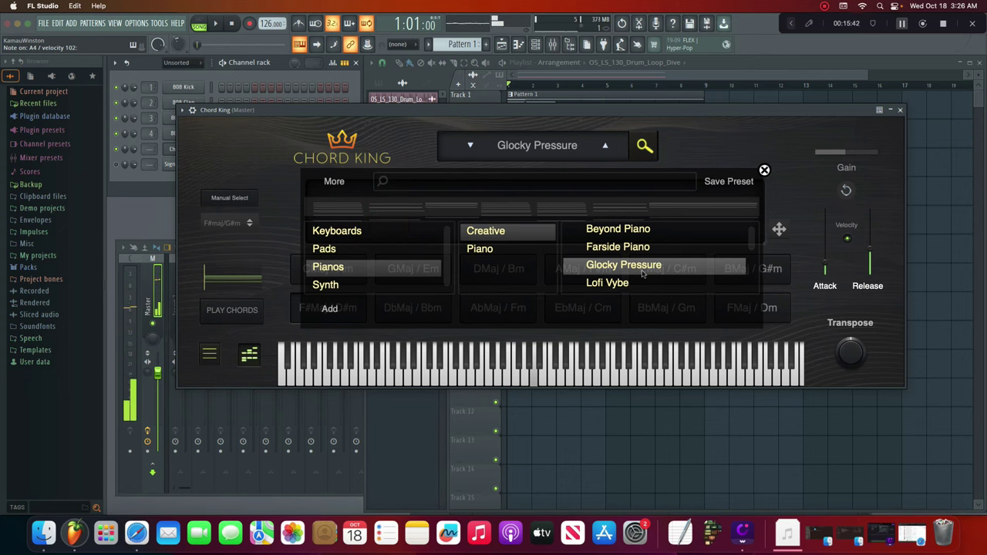
{"action": "left_click", "coordinate": [627, 285]}
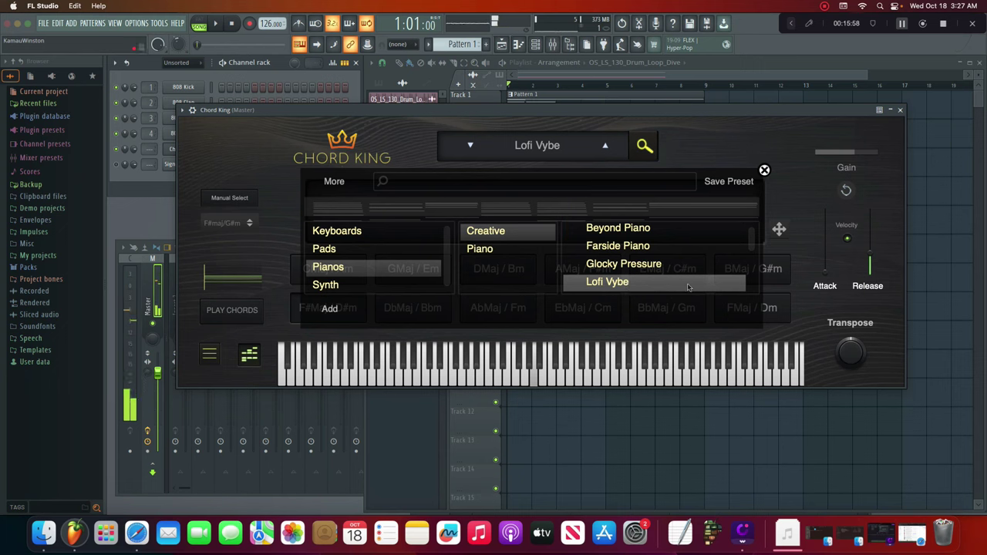
{"action": "scroll", "coordinate": [609, 269], "scroll_direction": "up", "scroll_amount": 1}
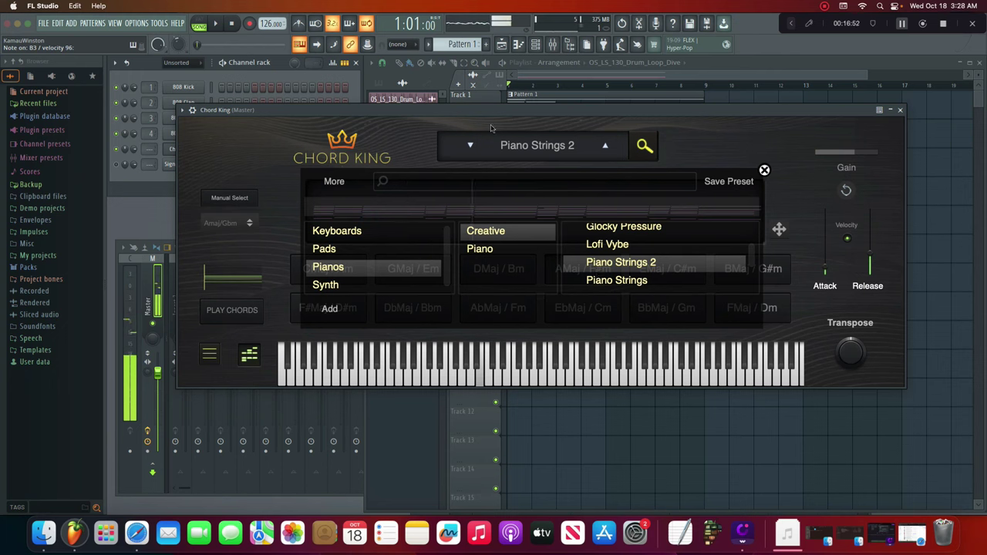
Lower the project tempo to 115 BPM and load the Piano Strings preset from the Creative group of Pianos
{"action": "left_click_drag", "start_coordinate": [266, 26], "coordinate": [262, 51]}
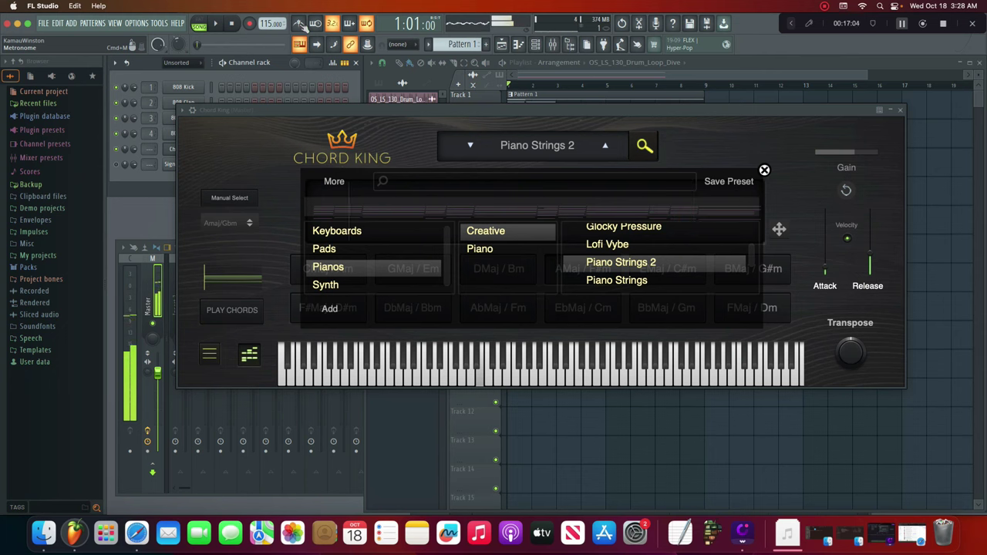
{"action": "left_click", "coordinate": [765, 170]}
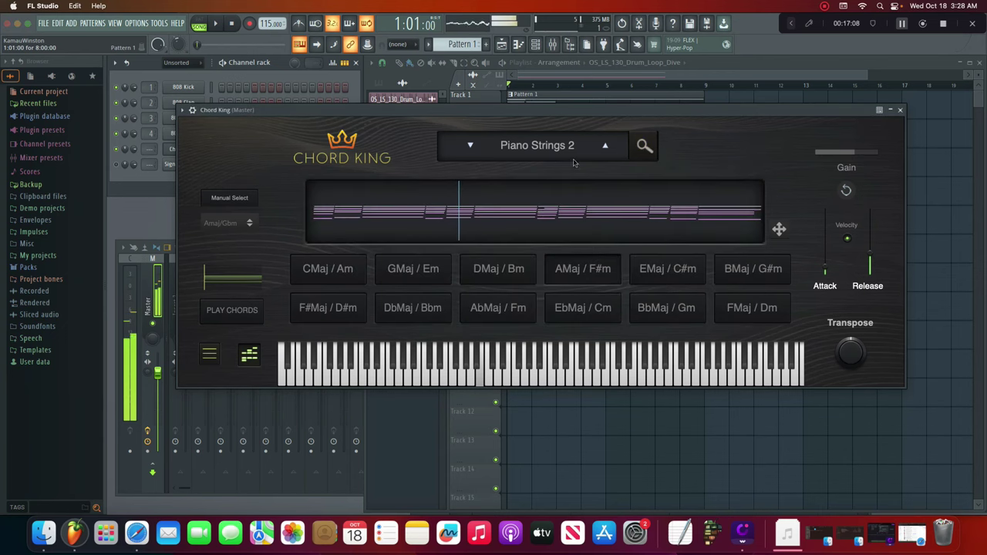
{"action": "left_click", "coordinate": [644, 146]}
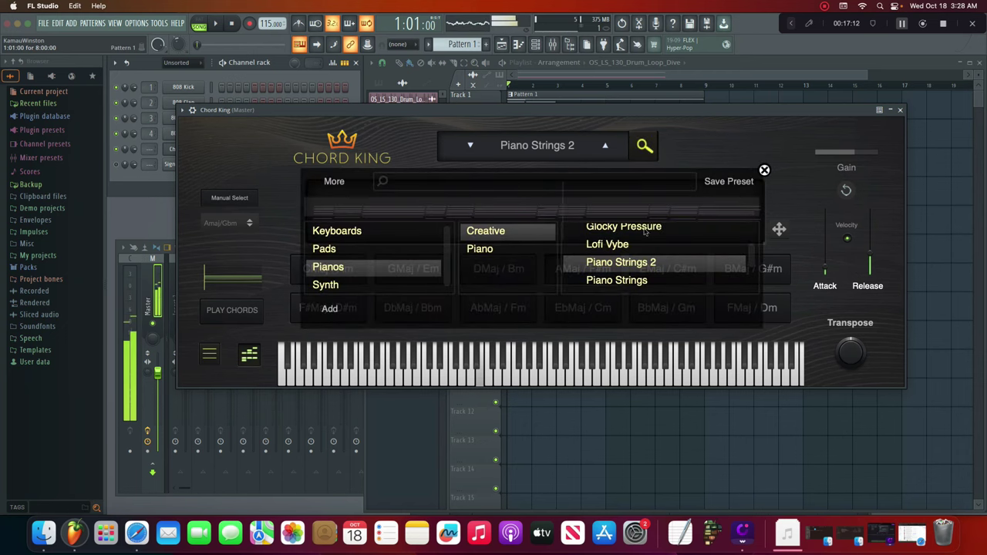
{"action": "left_click", "coordinate": [628, 280]}
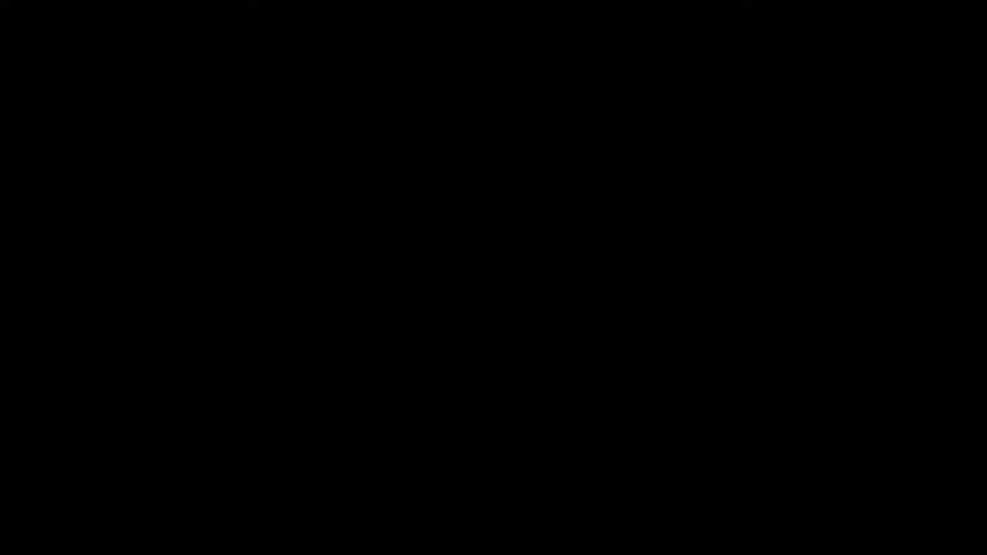